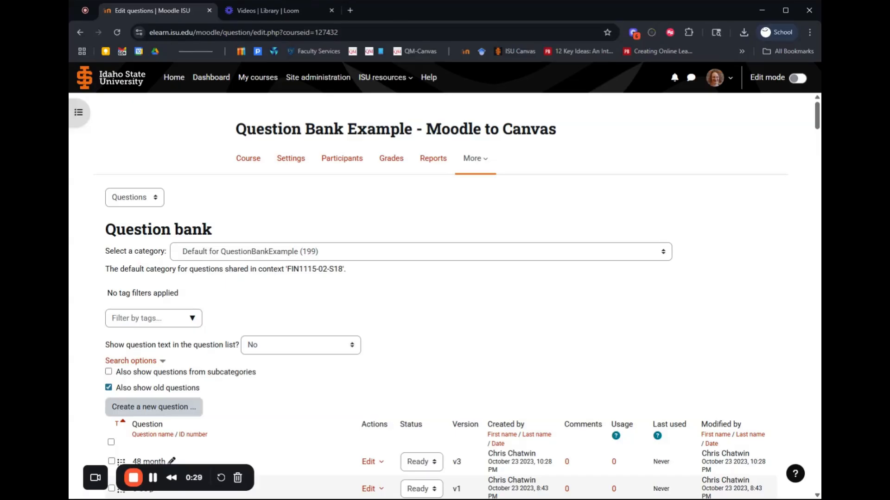
Switch the question bank to its Categories view and examine the first page of question categories
click(156, 202)
click(154, 222)
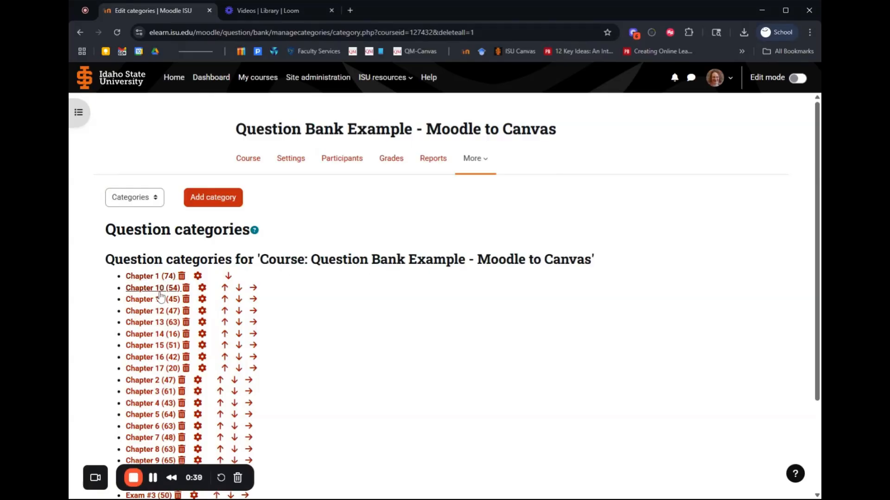
scroll(158, 297, down, 1)
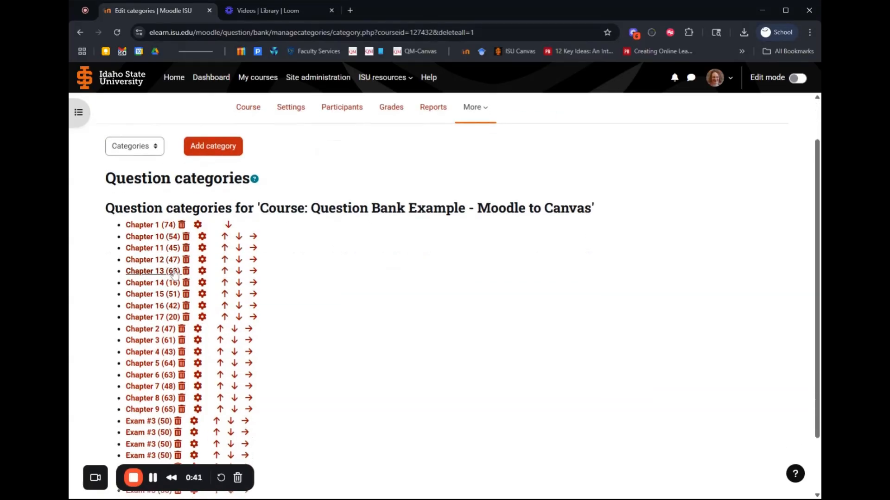
scroll(160, 271, down, 1)
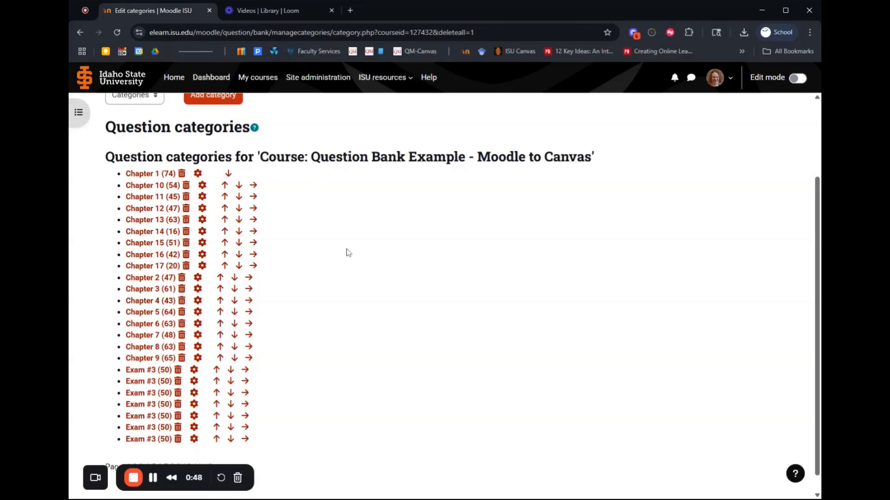
scroll(346, 252, down, 1)
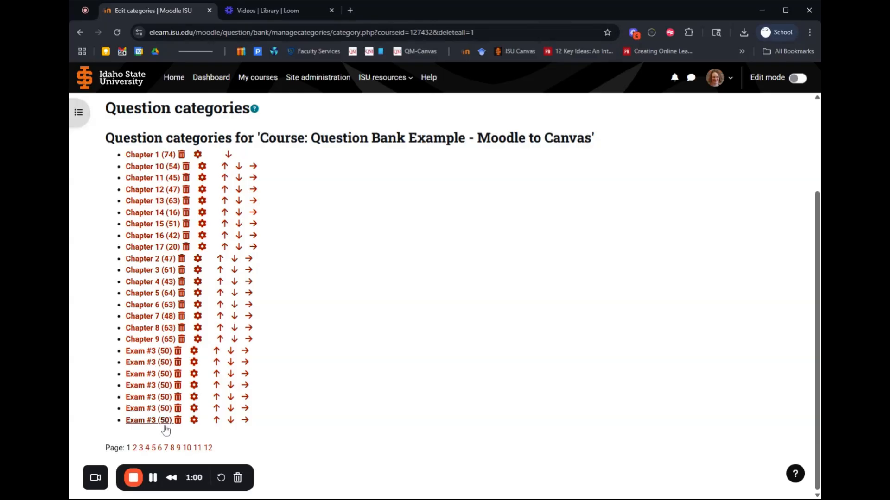
Examine pages 3, 6 and 10 of the question categories for duplicated chapters and homework quiz banks
click(141, 448)
scroll(144, 448, down, 3)
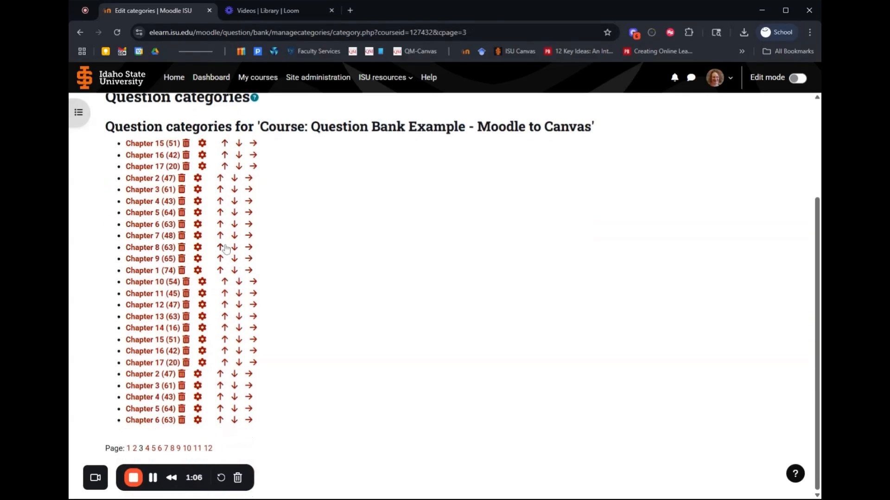
click(158, 448)
scroll(162, 451, down, 3)
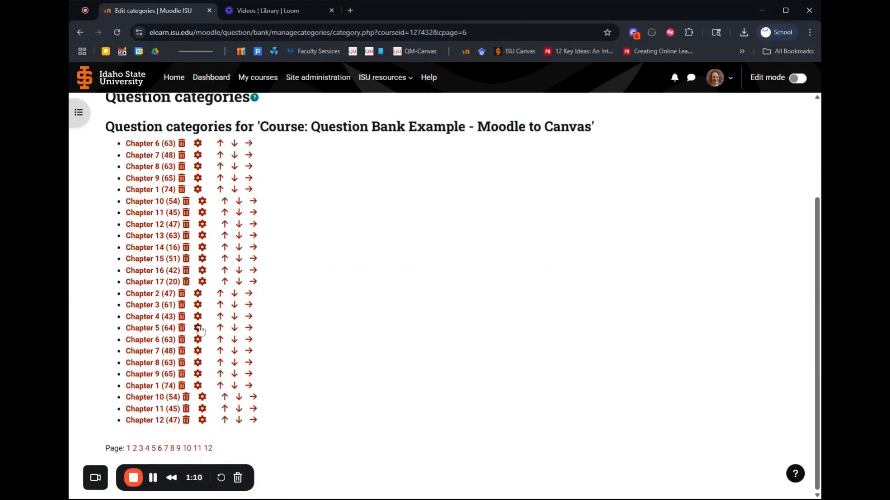
click(189, 450)
scroll(385, 276, down, 3)
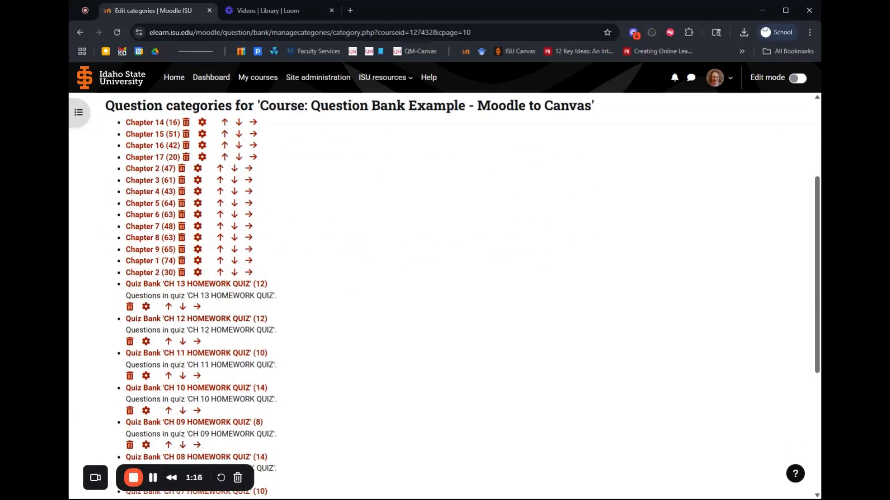
scroll(330, 342, down, 5)
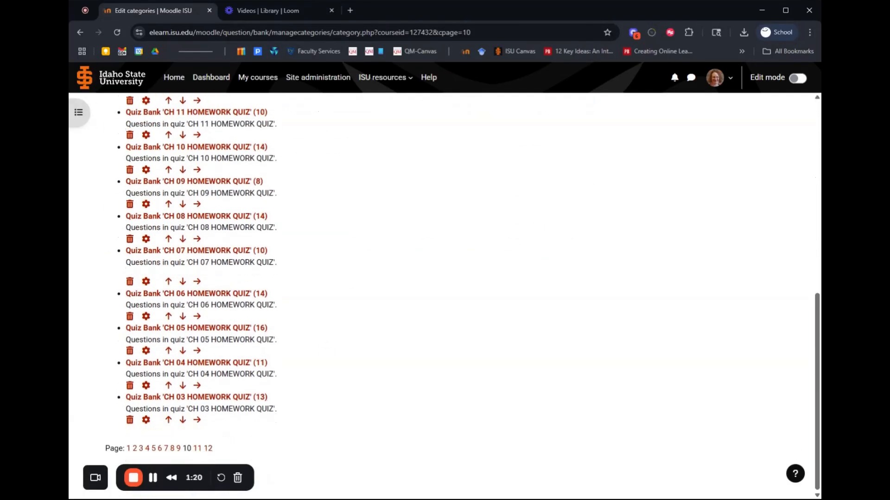
On page 11 of the categories, delete the empty "Chapter 06 short answer" and "Default for QuestionBankExample" categories
click(197, 449)
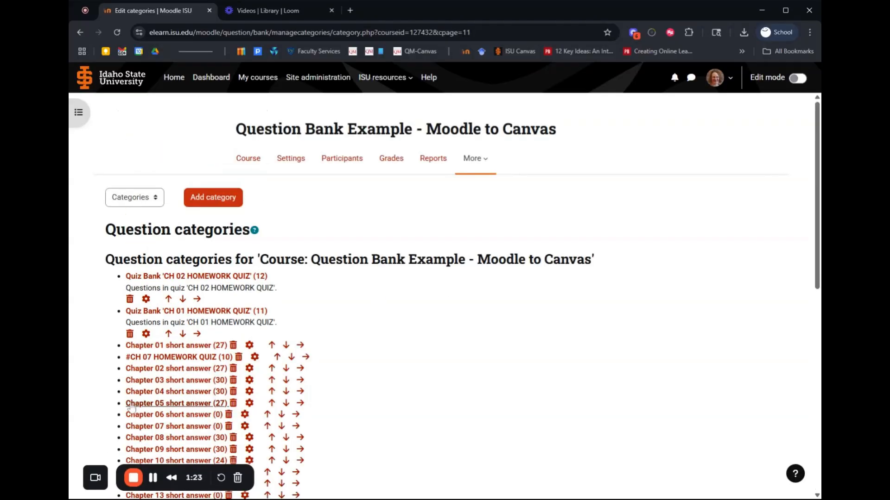
scroll(316, 252, down, 3)
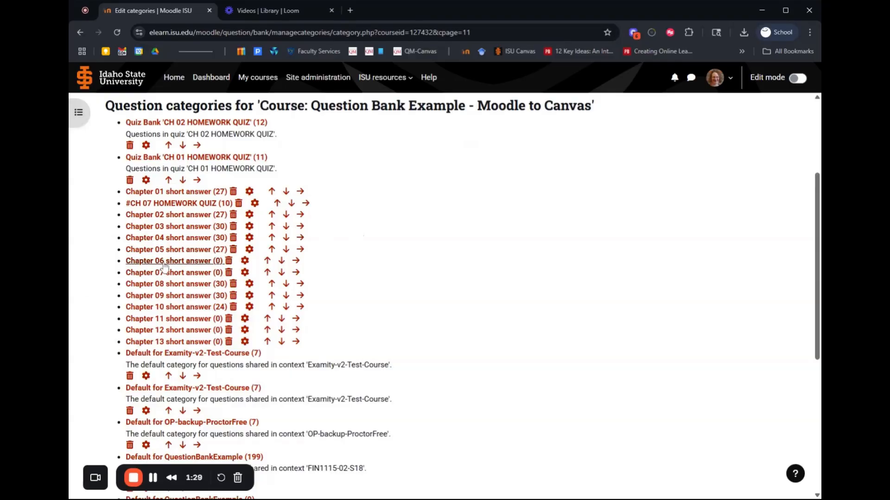
click(229, 262)
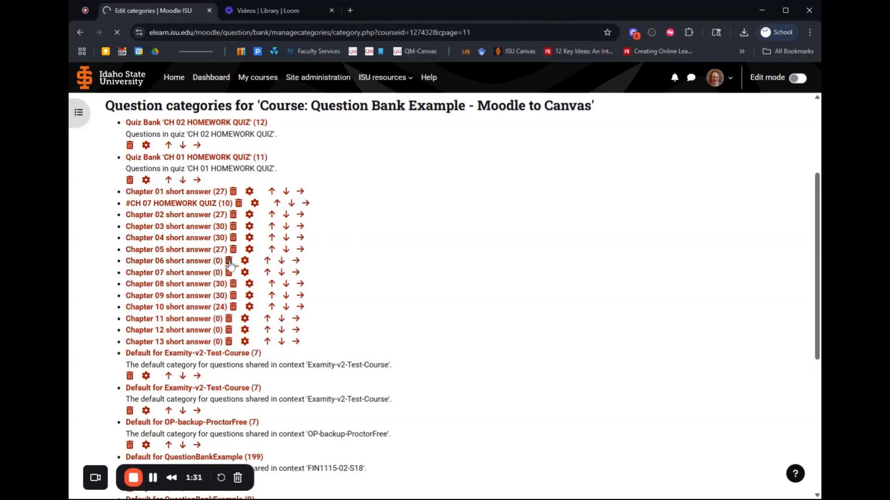
scroll(258, 305, down, 8)
click(130, 315)
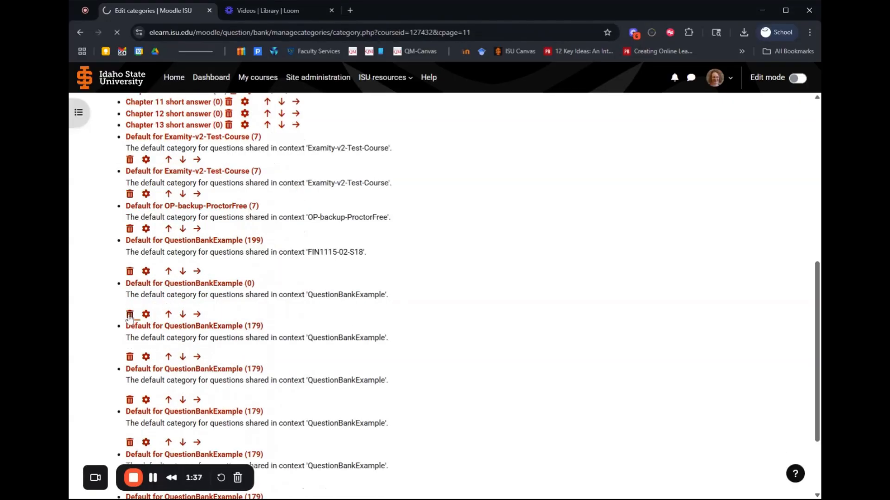
Review the remaining categories through the end of page 11, and go back to the first page of categories
scroll(306, 252, down, 3)
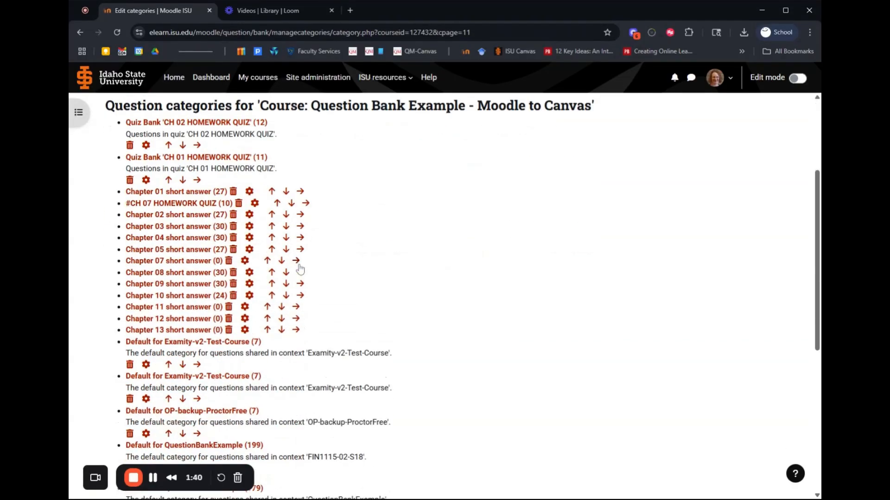
scroll(300, 270, down, 4)
scroll(301, 269, down, 2)
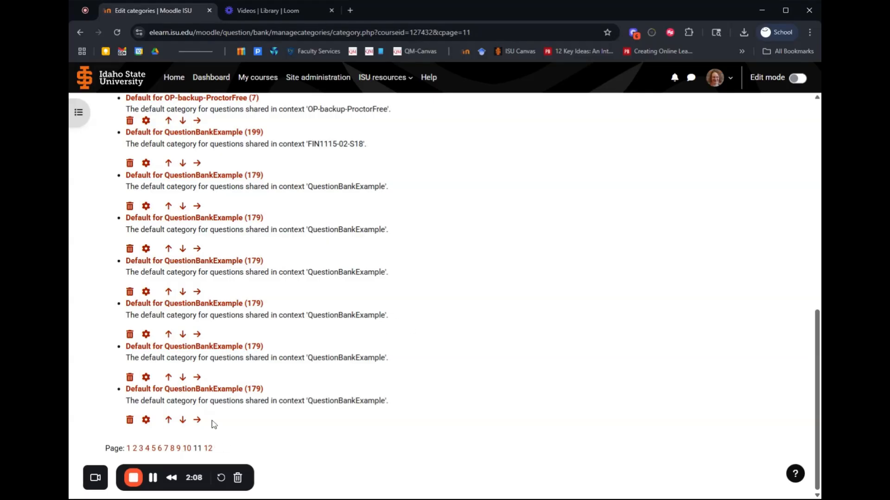
click(128, 450)
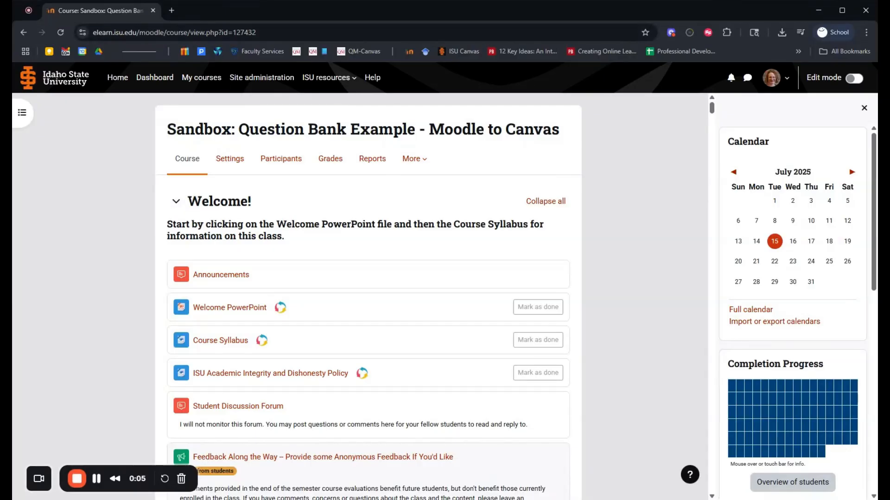
Open the course's backup page through Course reuse and review its initial settings, including the question bank option
click(424, 162)
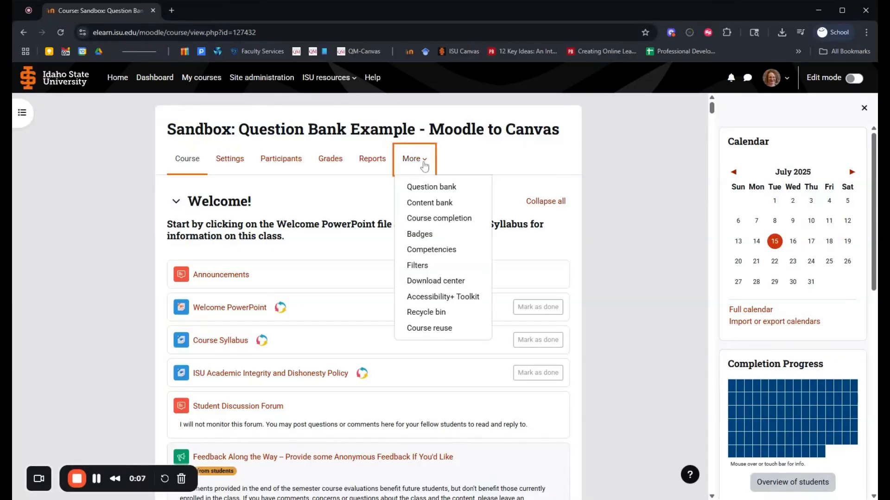
click(447, 333)
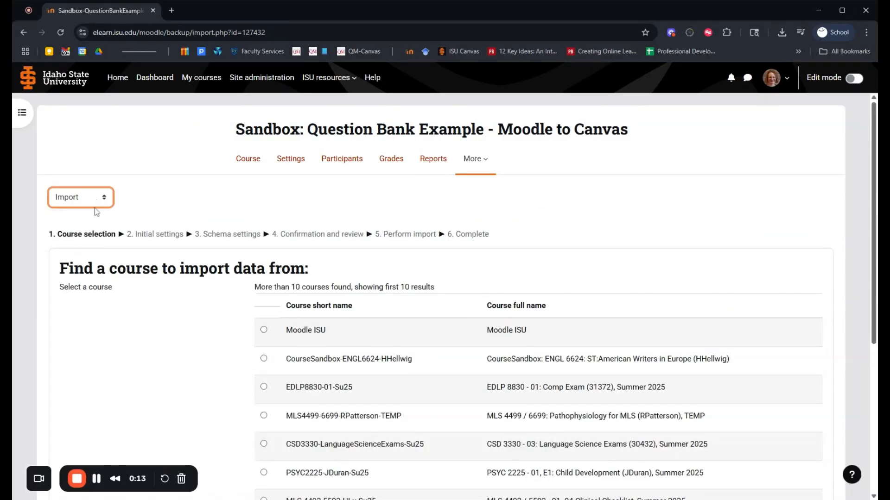
click(93, 232)
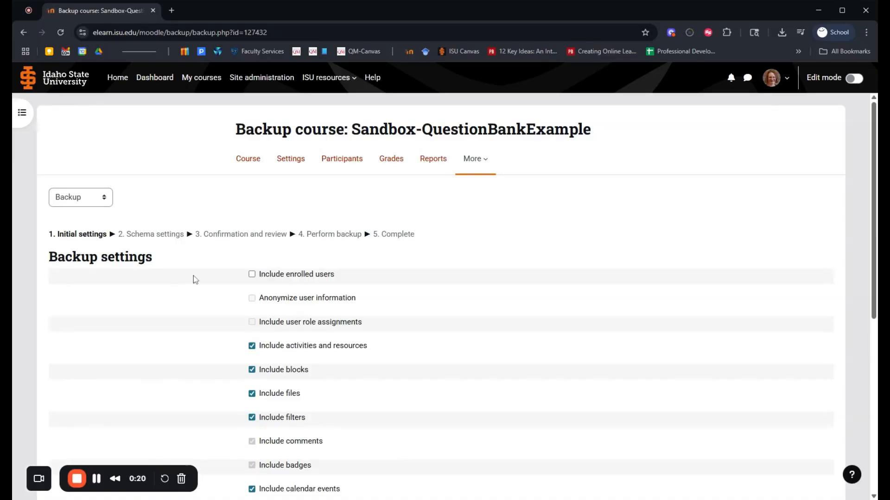
scroll(193, 276, down, 3)
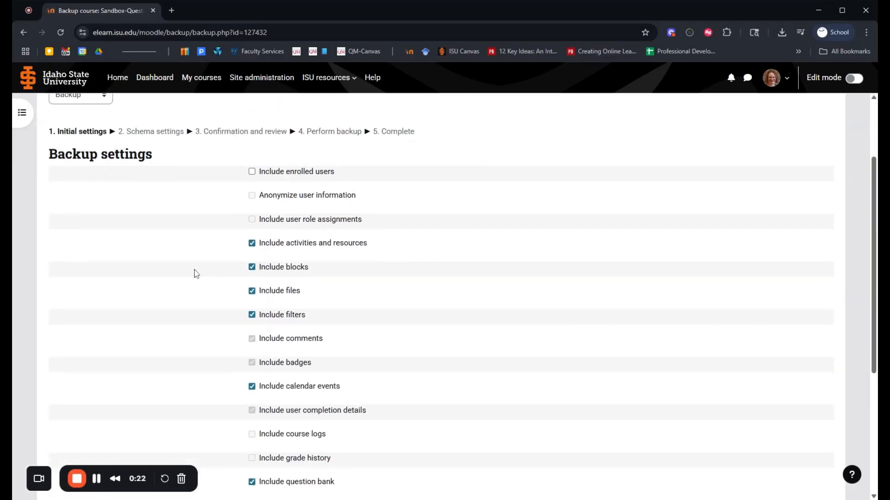
scroll(195, 268, down, 3)
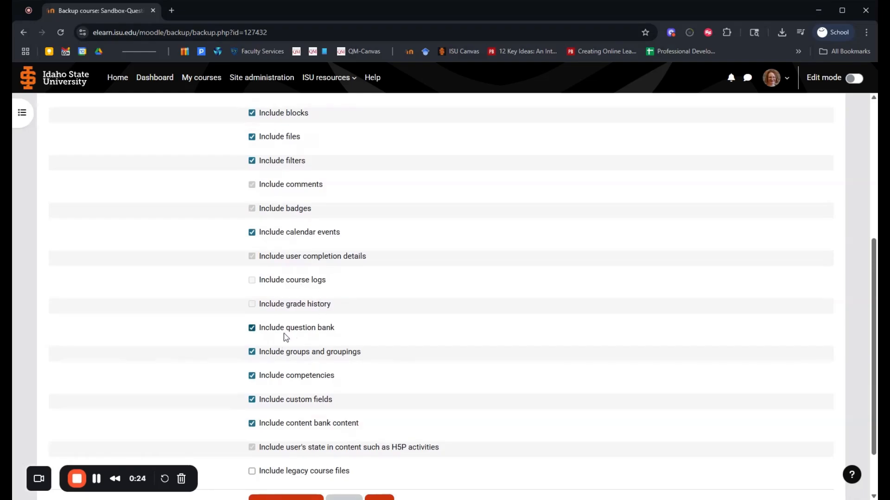
click(252, 328)
scroll(507, 289, down, 2)
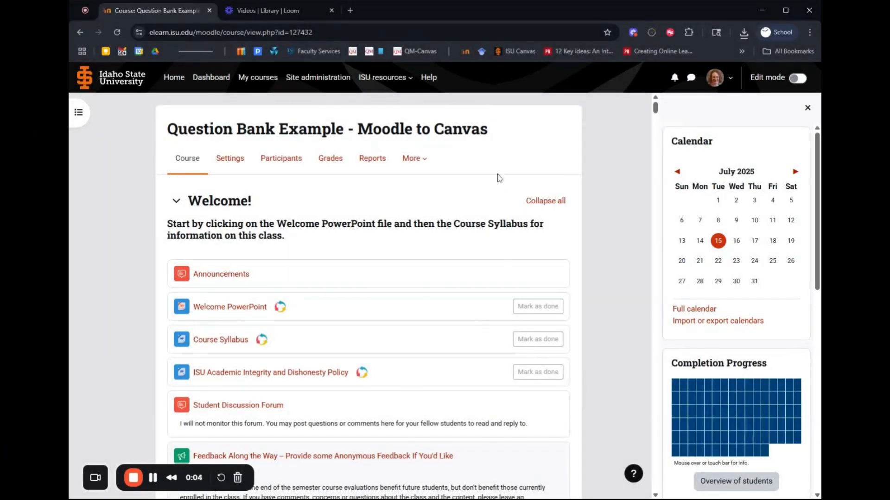
Start a backup of the Question Bank Example course with the default initial settings and proceed to the schema settings
click(416, 165)
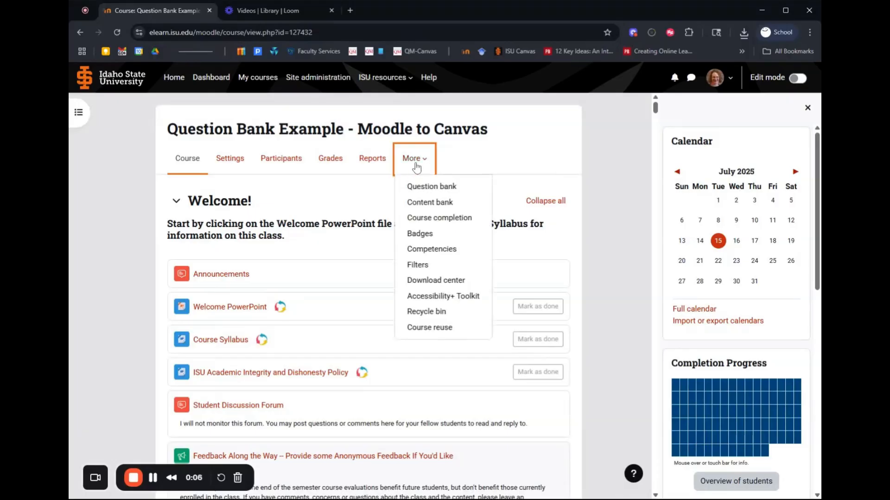
click(440, 333)
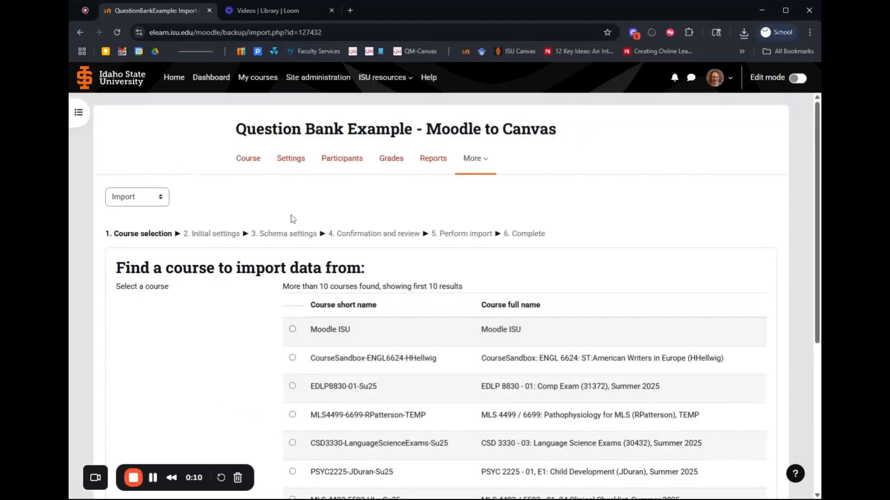
click(161, 200)
click(151, 234)
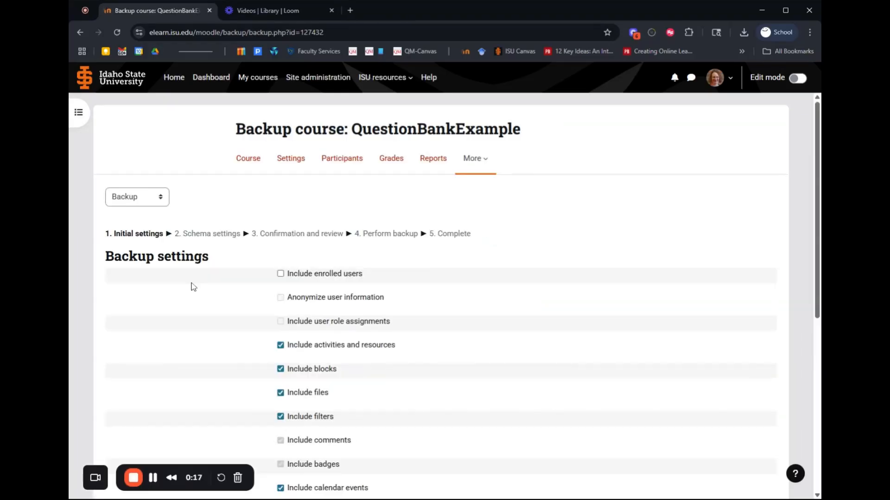
scroll(193, 286, down, 2)
scroll(192, 286, down, 4)
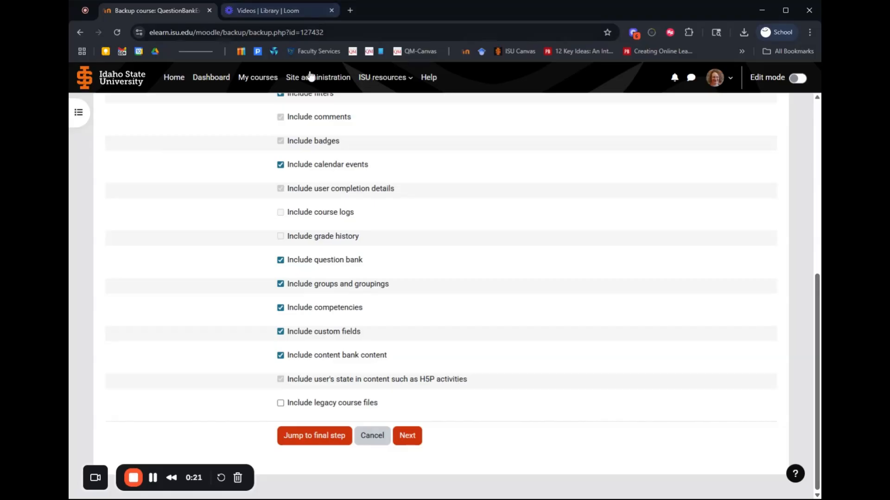
click(412, 439)
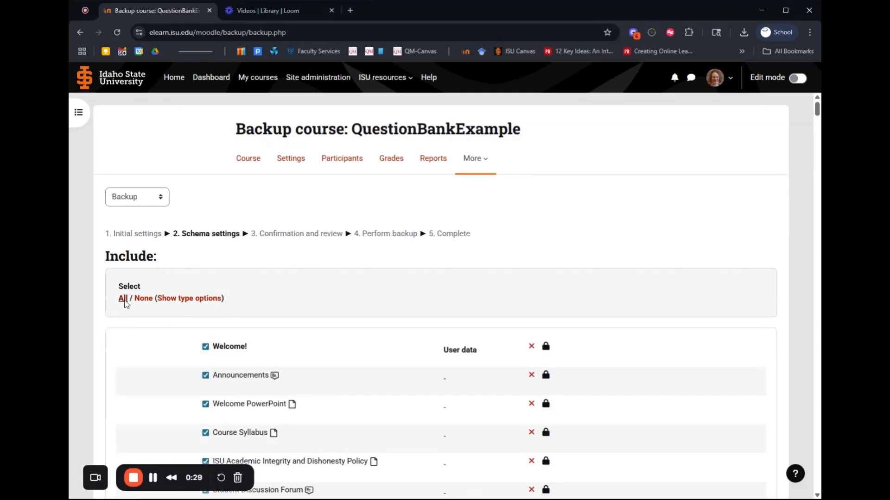
Show the activity type options and exclude all assignments, external tools, feedback, files, forums and pages from the backup
click(207, 299)
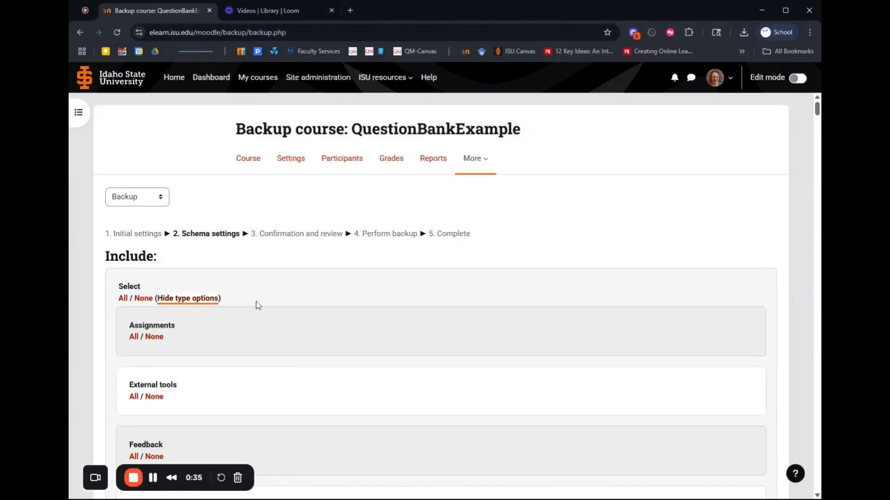
scroll(206, 235, down, 2)
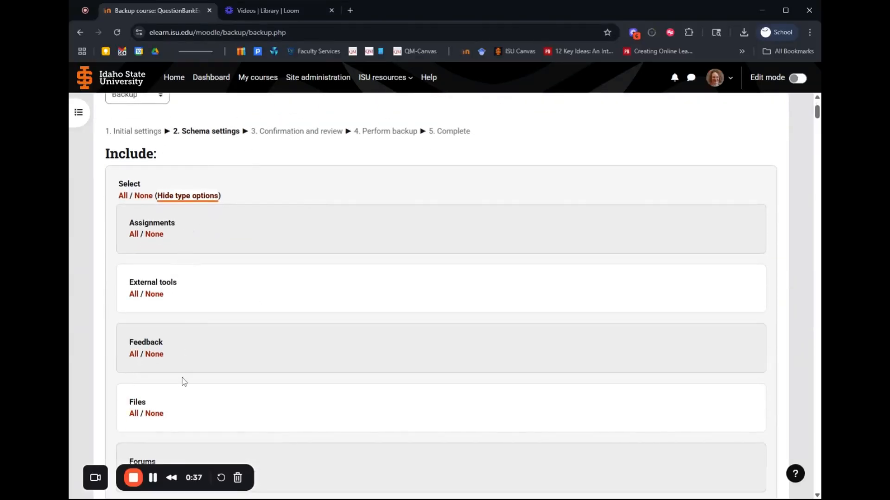
click(156, 234)
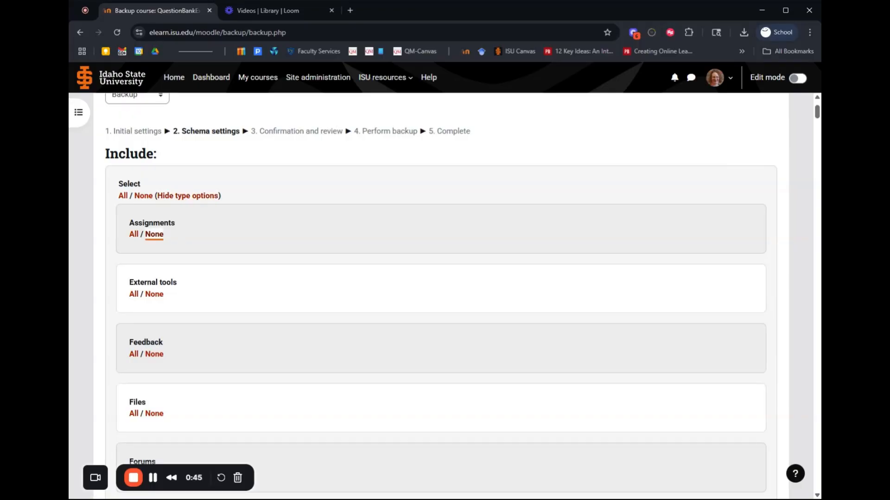
click(153, 295)
click(159, 358)
scroll(292, 293, down, 3)
click(155, 260)
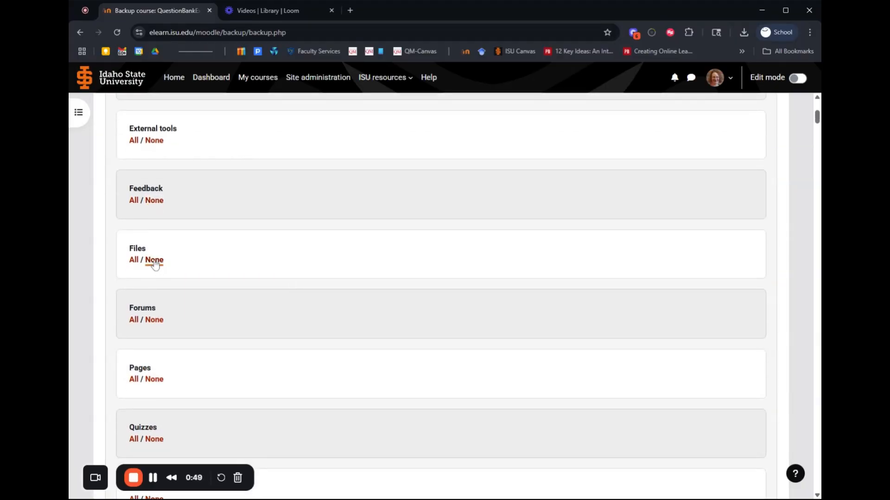
click(155, 322)
click(155, 381)
Include all quizzes in the backup, exclude all text and media areas and URLs, and review the resulting item selection
scroll(322, 292, down, 5)
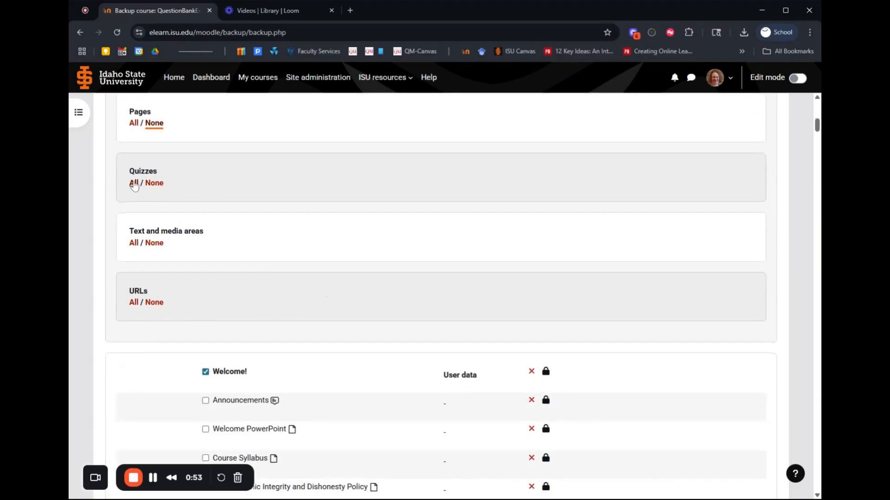
click(134, 184)
click(156, 244)
click(154, 303)
scroll(153, 305, down, 2)
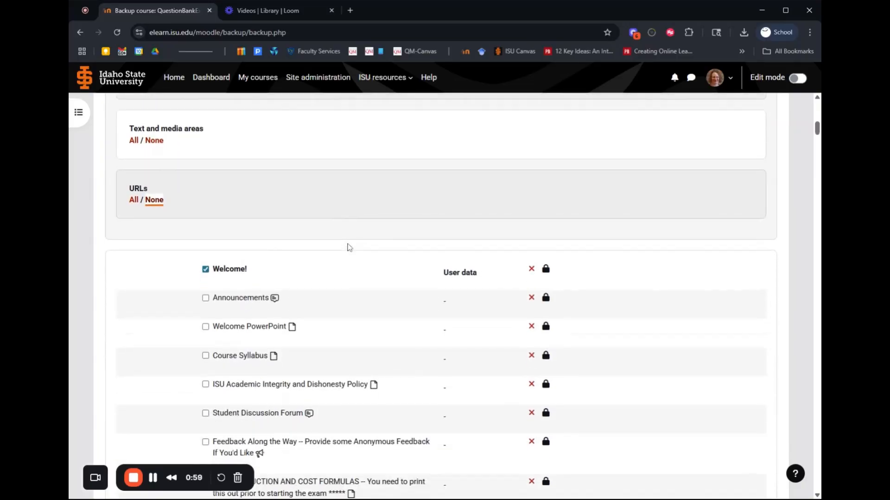
scroll(203, 288, down, 6)
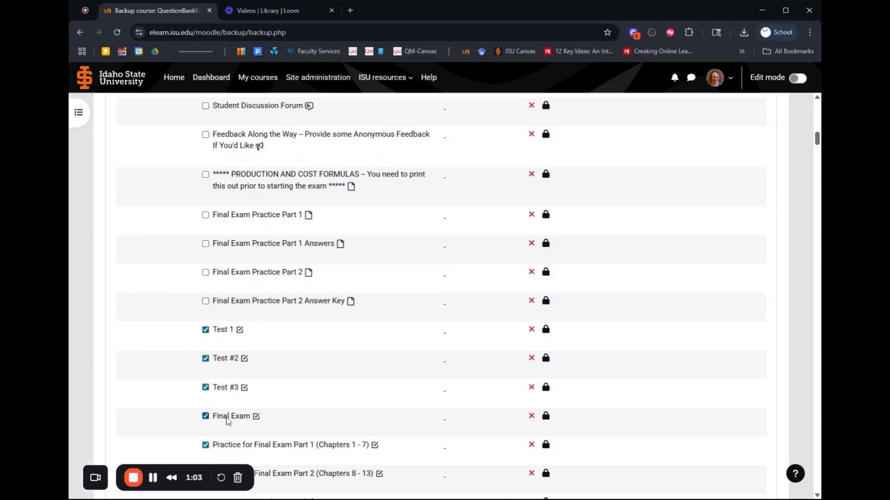
scroll(231, 323, up, 5)
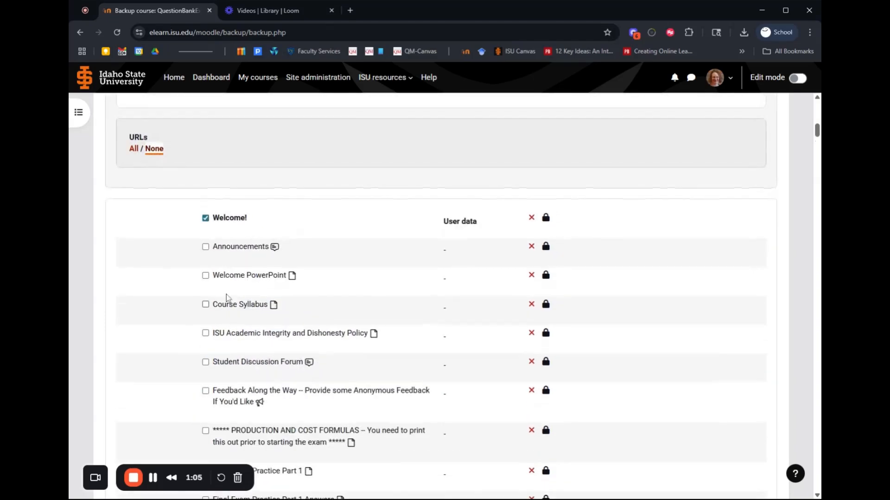
scroll(210, 271, down, 4)
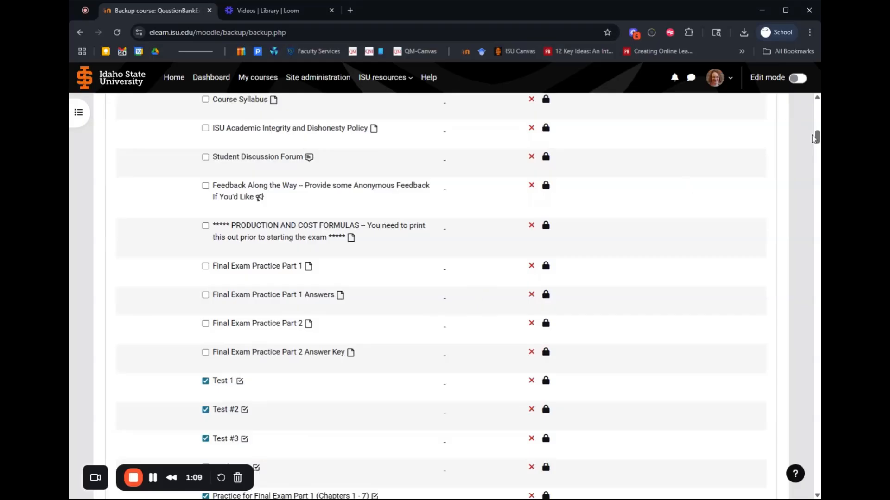
Continue to the confirmation and review stage, check the backup settings and included items, and perform the backup
drag(817, 138, 788, 496)
click(375, 436)
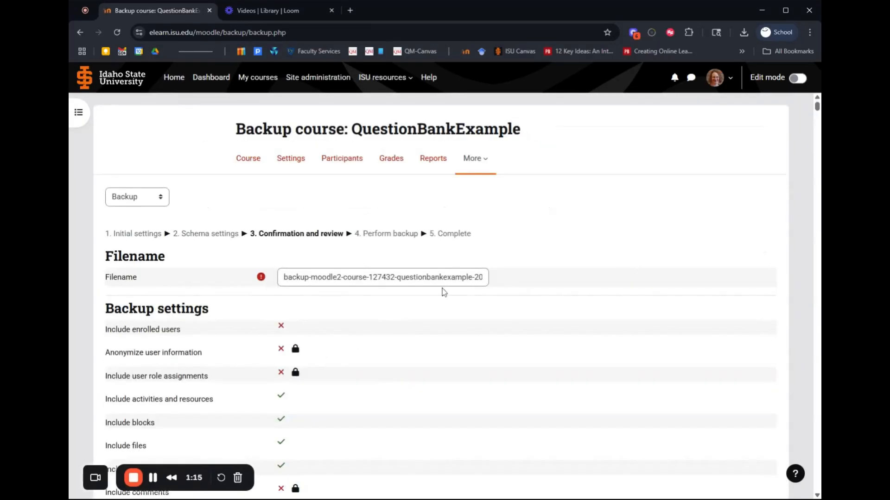
scroll(440, 299, down, 10)
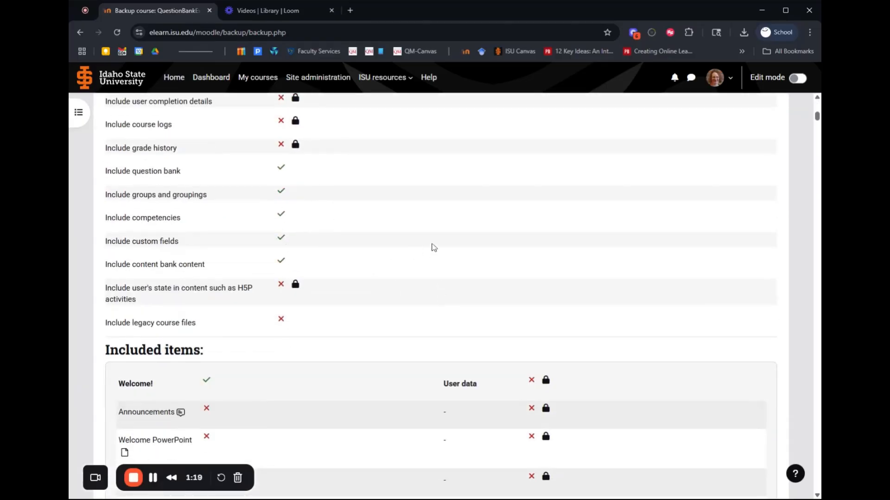
scroll(433, 247, down, 2)
scroll(434, 247, down, 4)
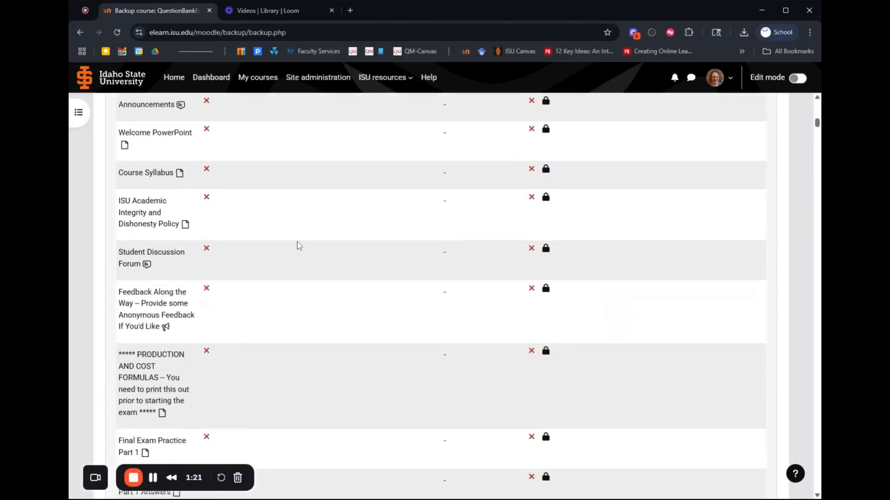
scroll(301, 245, down, 2)
scroll(305, 246, down, 5)
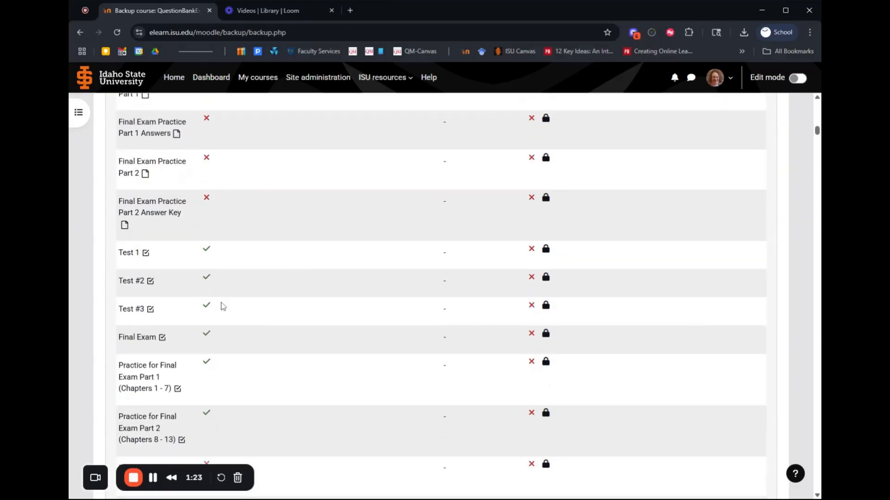
drag(817, 132, 797, 478)
scroll(797, 478, down, 5)
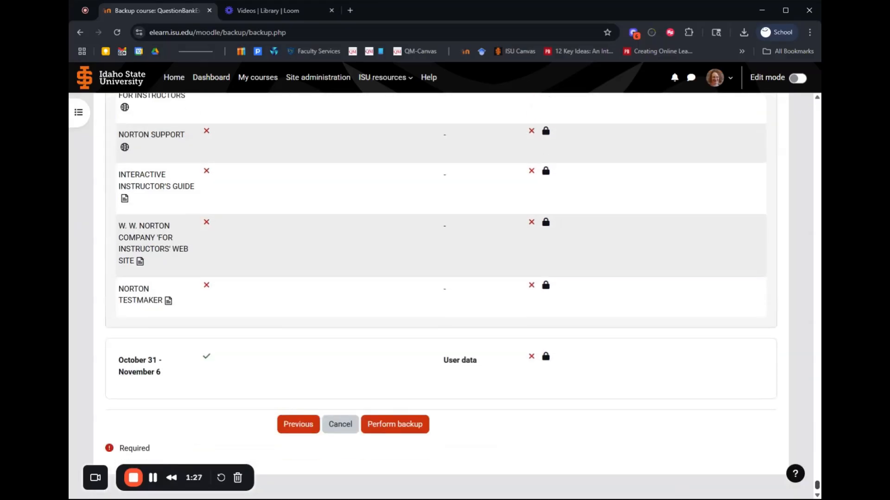
click(410, 428)
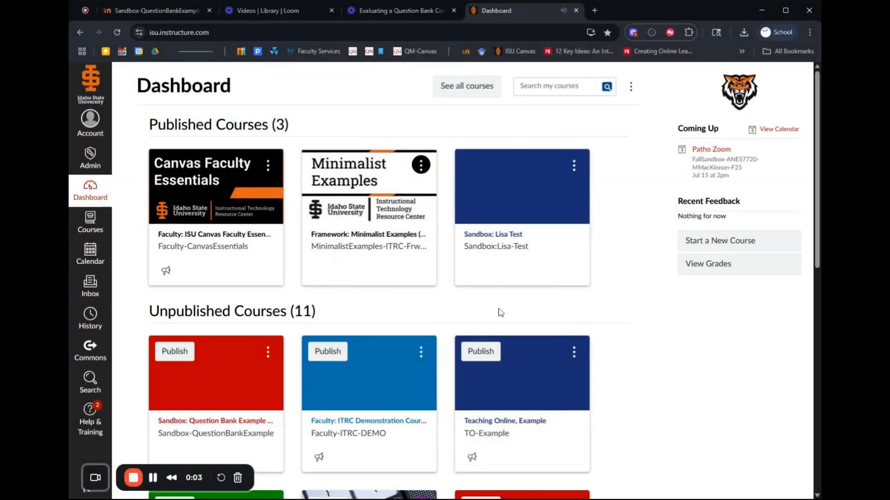
In Canvas, open the Sandbox-QuestionBankExample course's existing content import and choose Moodle 1.9/2.x as the content type
click(229, 427)
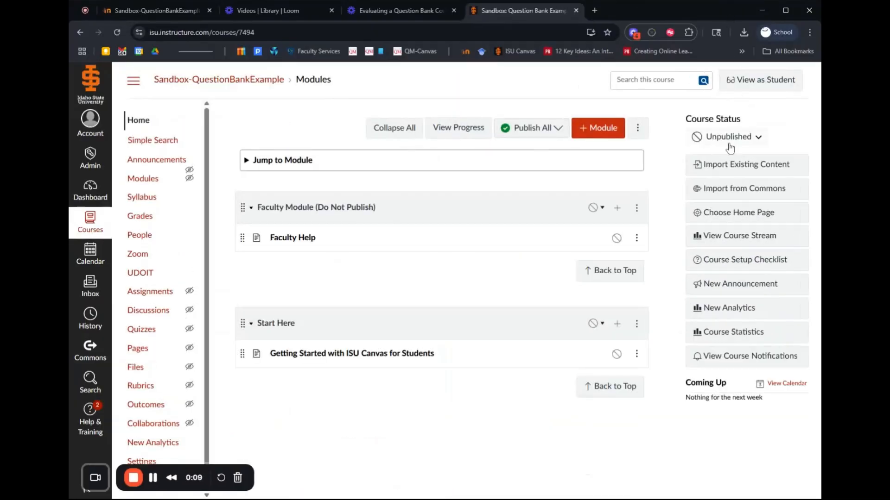
click(755, 170)
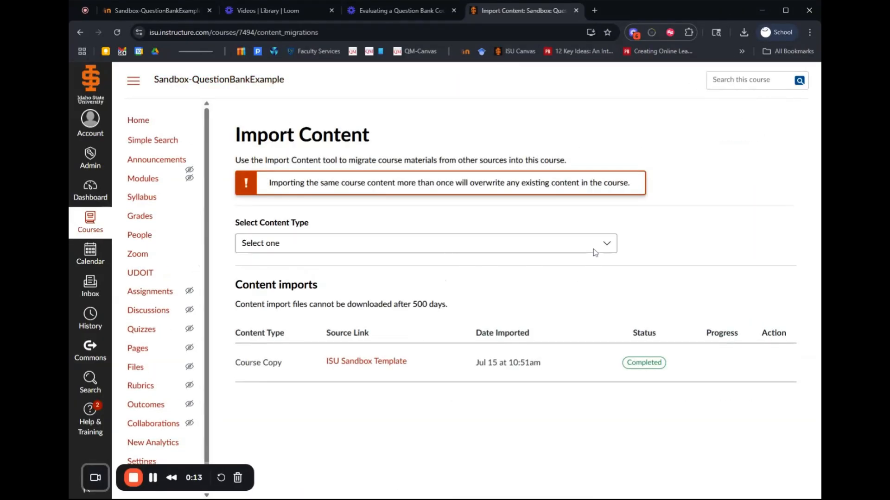
click(601, 251)
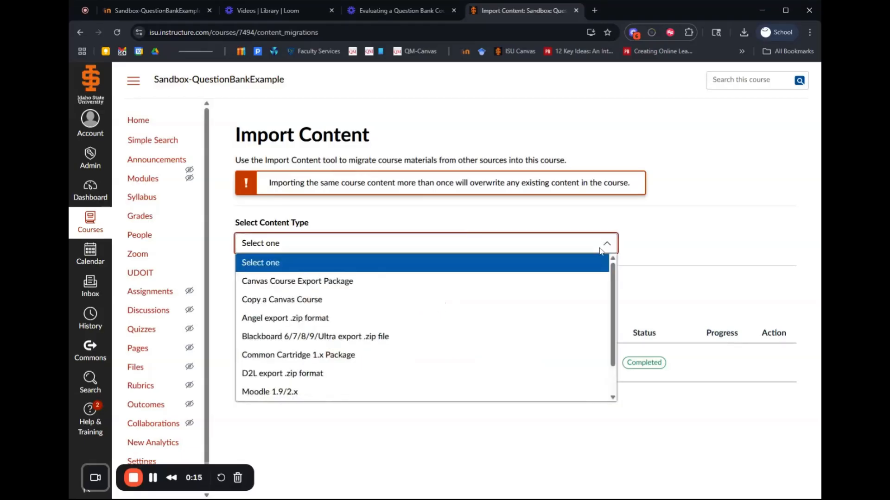
click(267, 392)
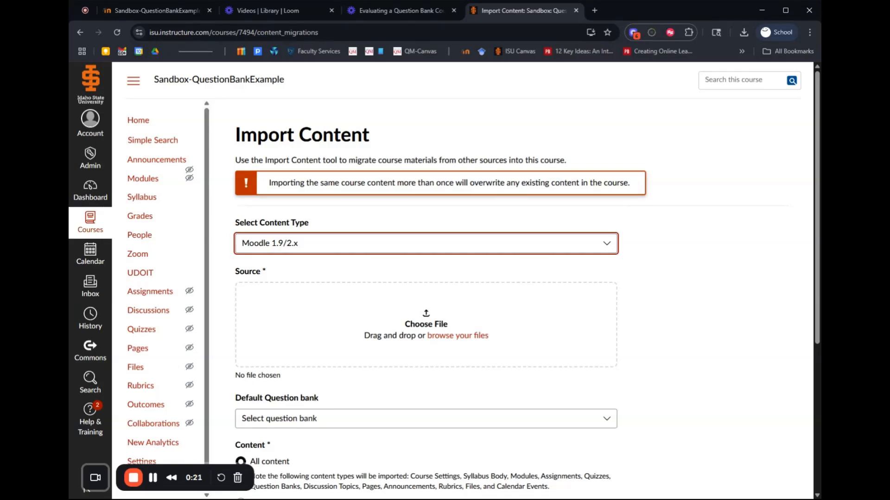
drag(445, 330, 451, 333)
scroll(566, 283, down, 3)
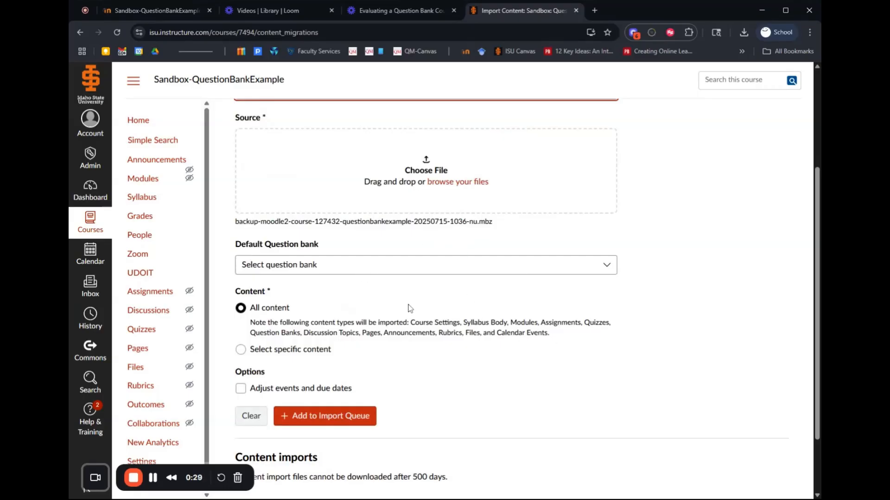
scroll(485, 319, down, 1)
scroll(354, 347, down, 1)
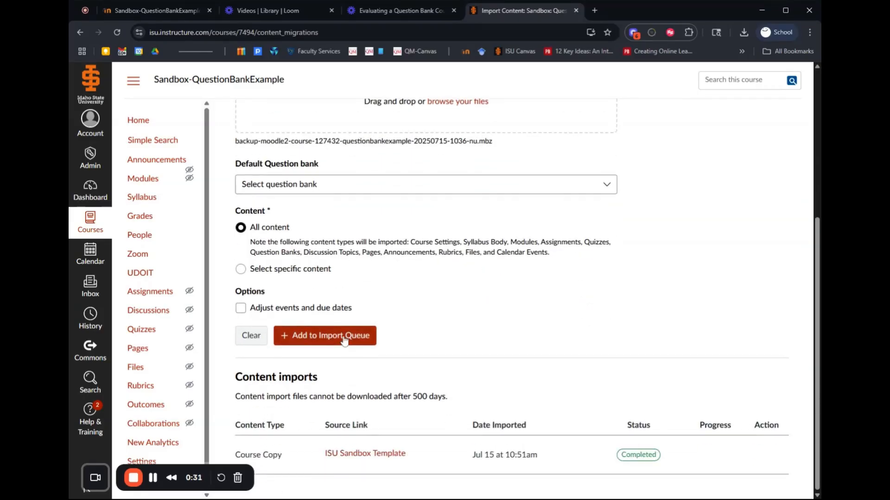
click(346, 336)
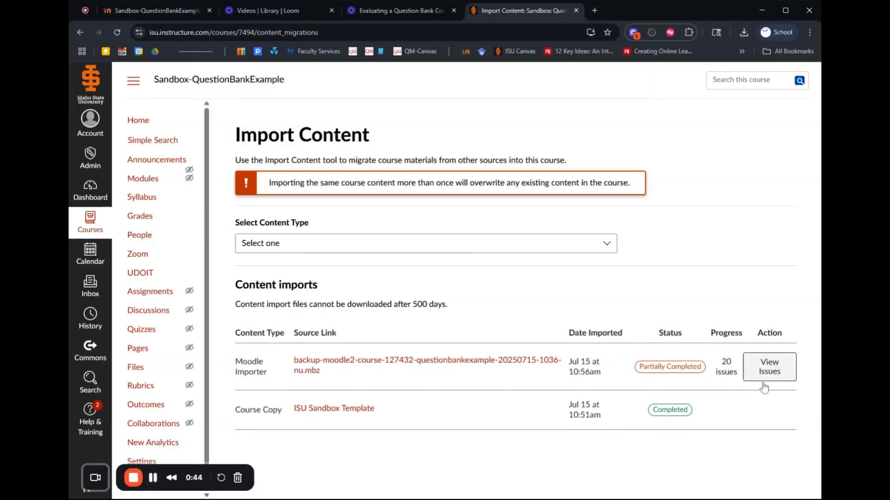
Review the Moodle importer issues and examine the imported modules and quizzes in the course
click(772, 371)
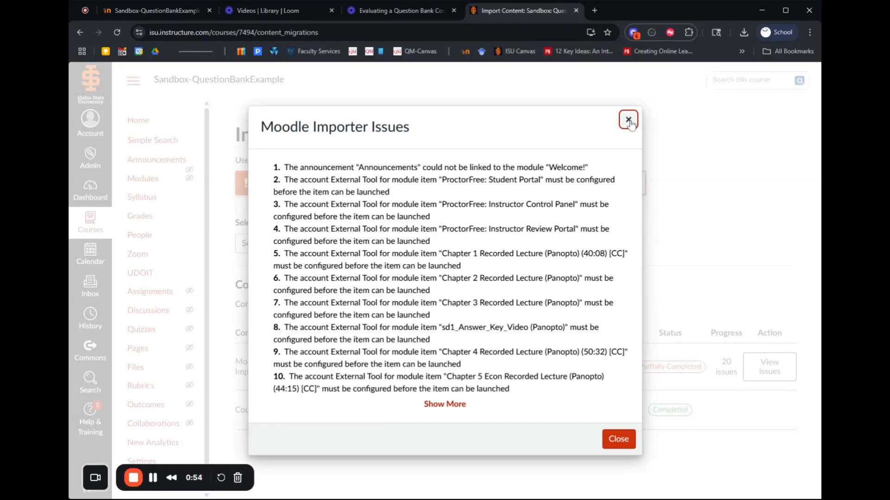
click(616, 441)
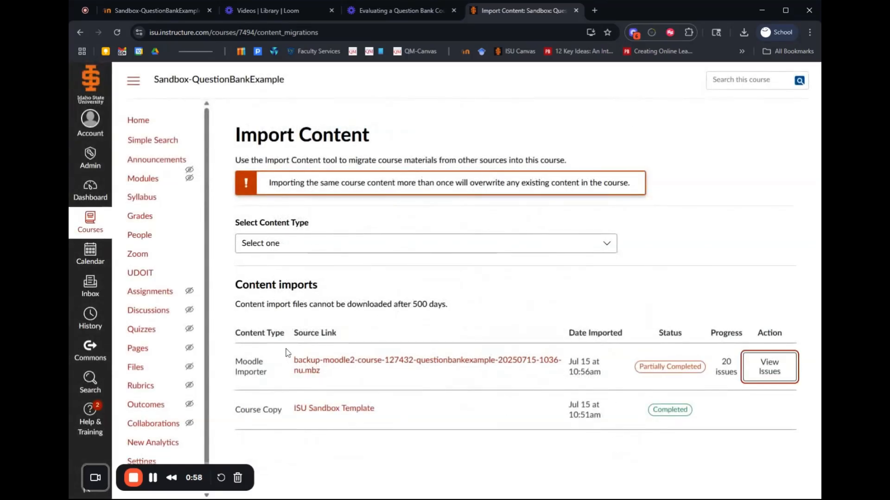
click(141, 126)
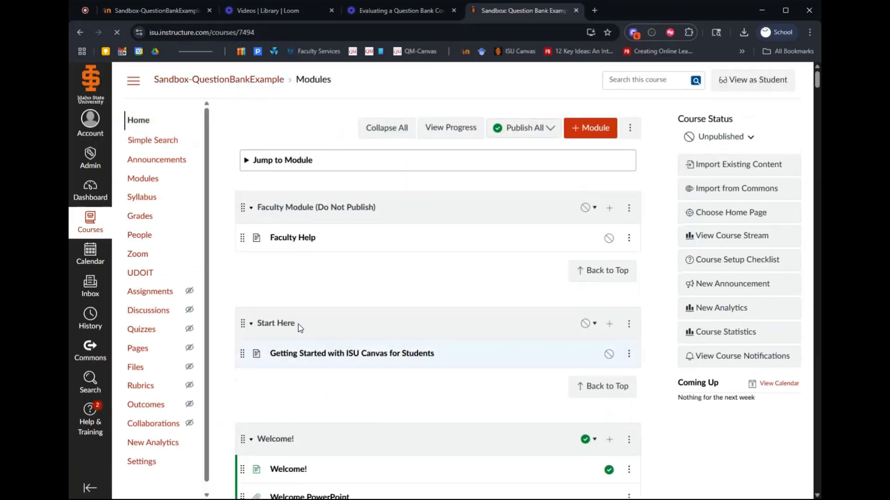
scroll(265, 324, down, 2)
scroll(378, 354, down, 2)
scroll(373, 352, up, 2)
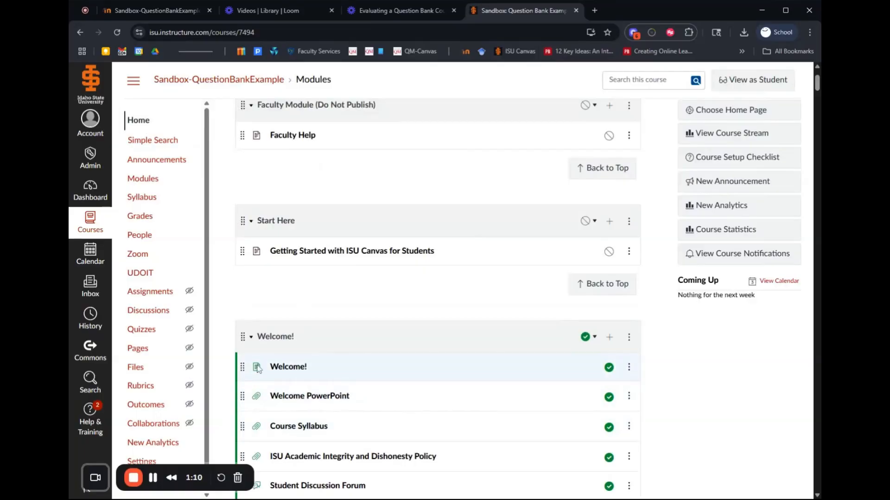
click(139, 330)
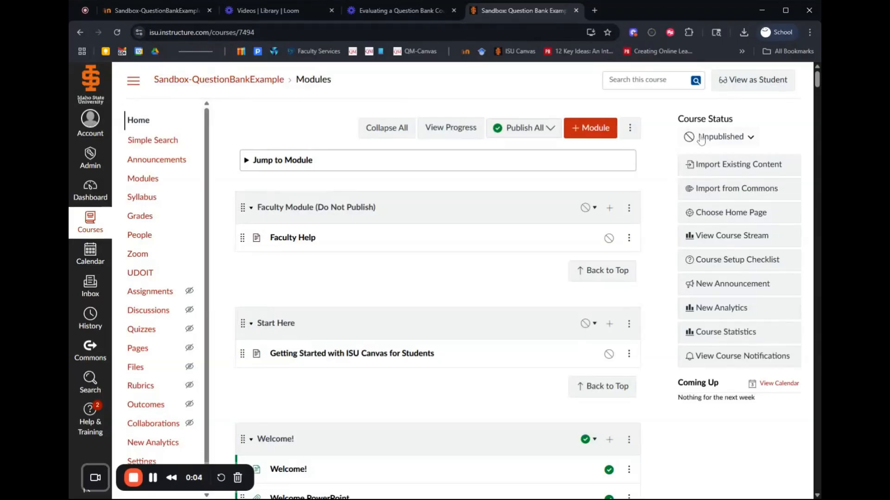
click(747, 167)
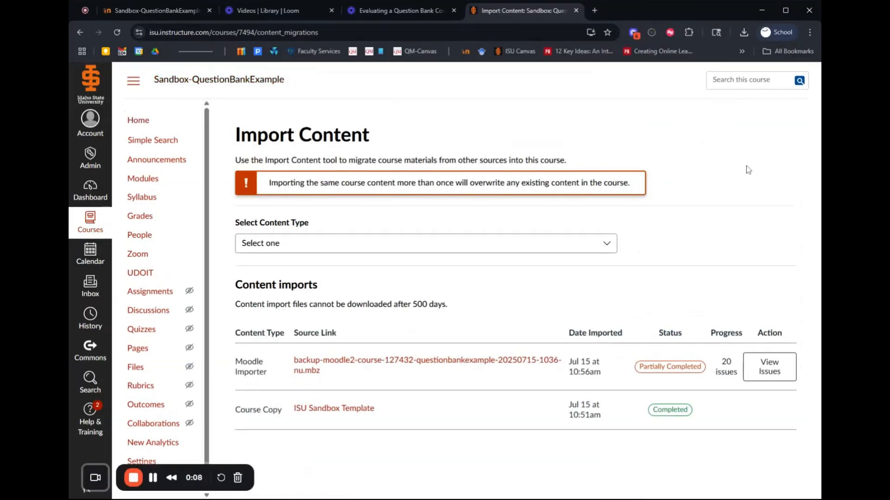
click(605, 243)
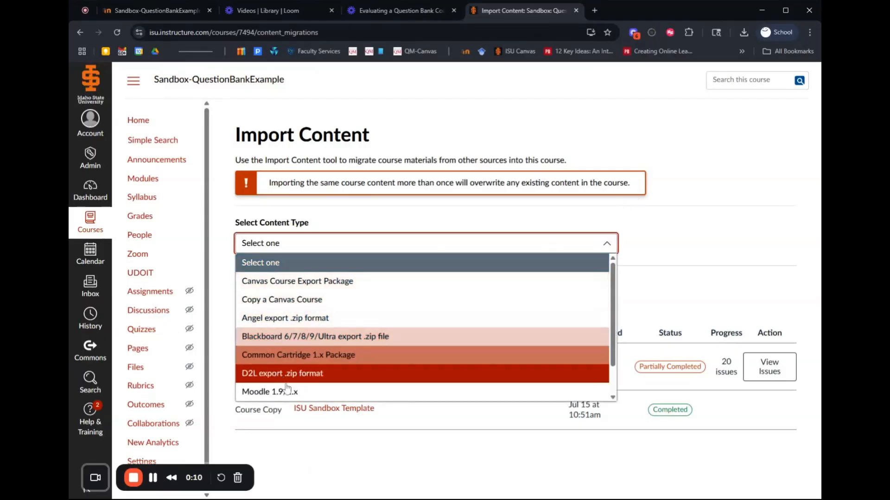
click(288, 394)
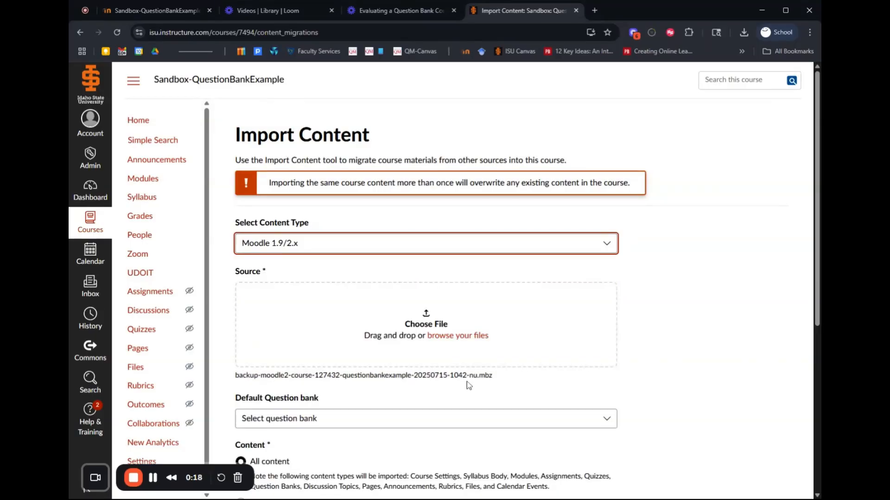
scroll(608, 319, down, 2)
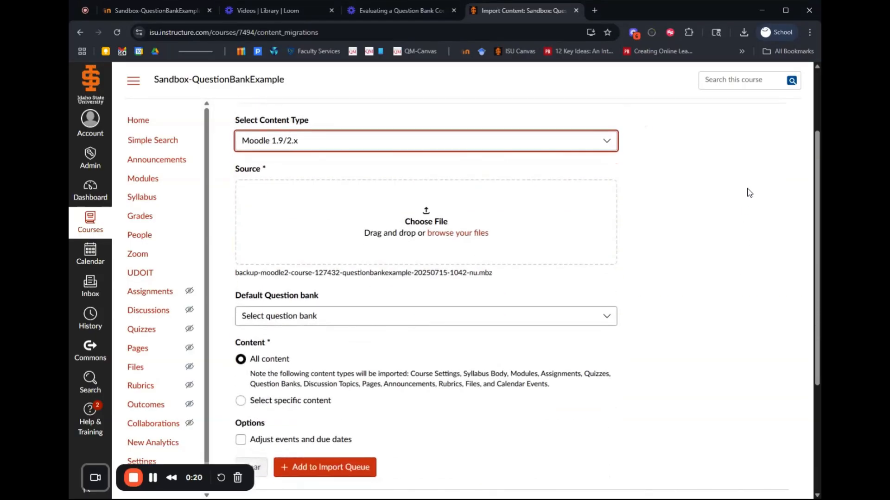
scroll(739, 199, down, 2)
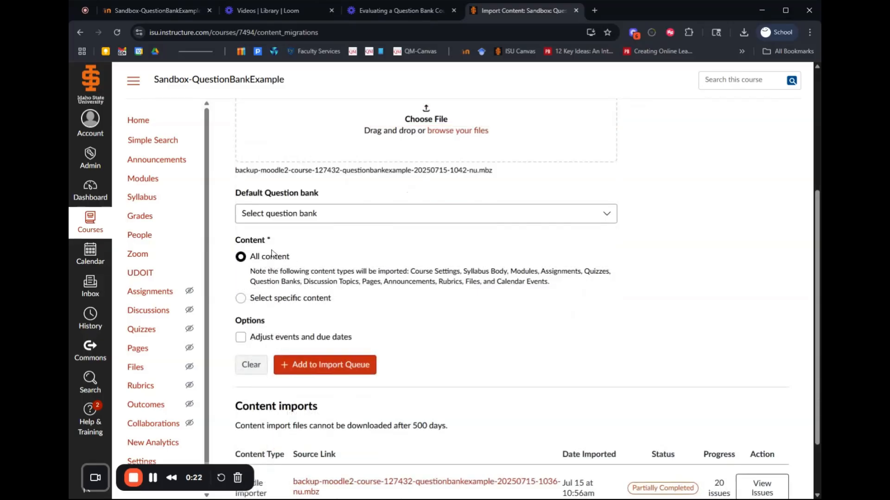
click(241, 299)
click(352, 371)
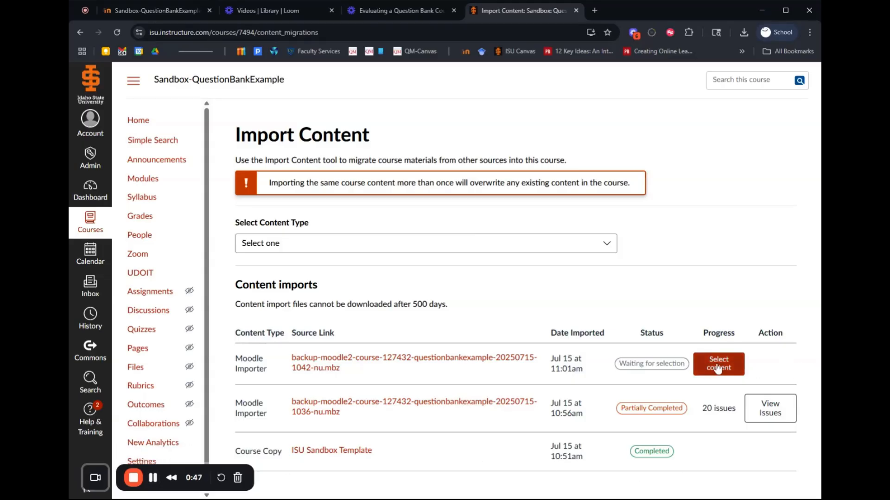
Select only Quizzes as the content for the waiting Moodle import and submit the selection
click(722, 367)
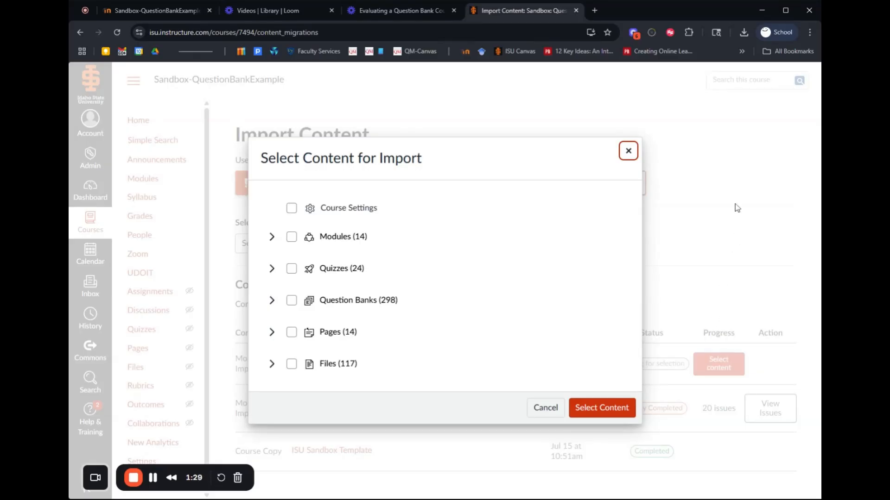
click(292, 271)
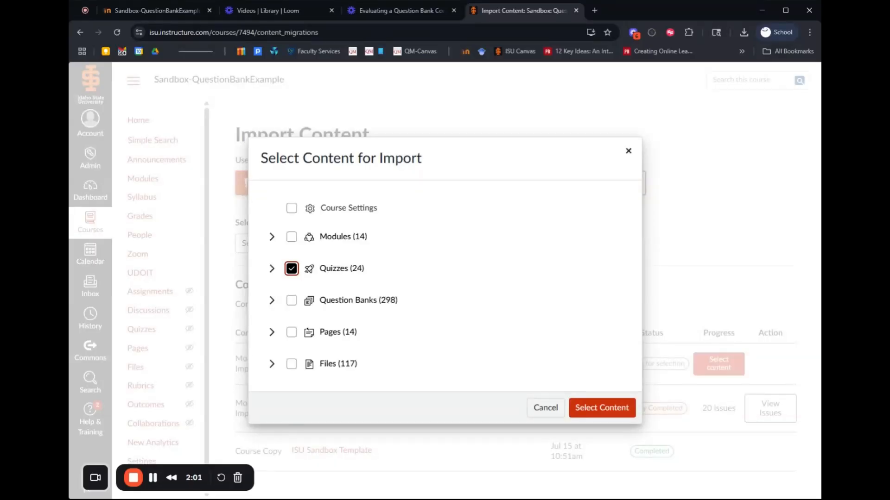
click(605, 412)
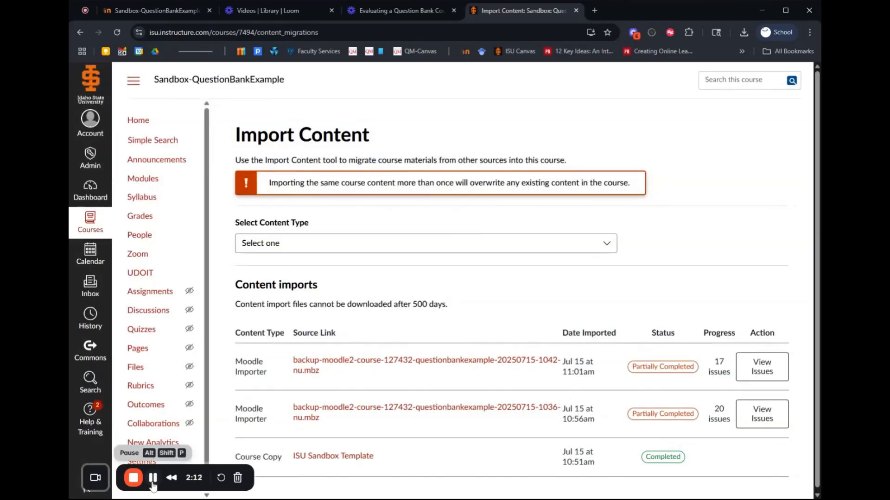
Review the importer issues of the quiz-only import and look through the course's quizzes list
click(761, 369)
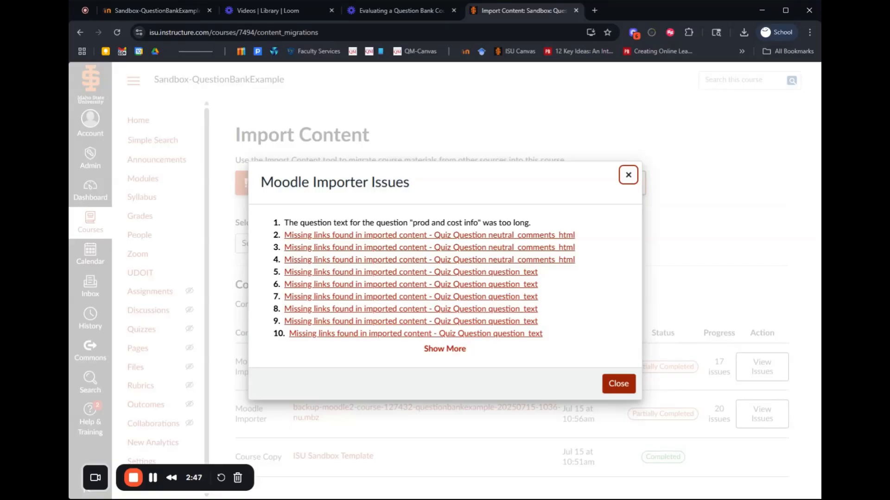
click(619, 382)
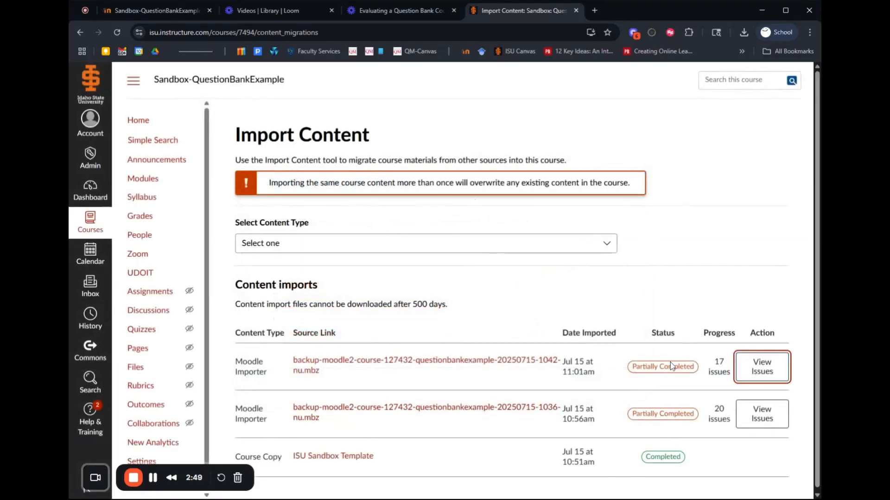
click(142, 330)
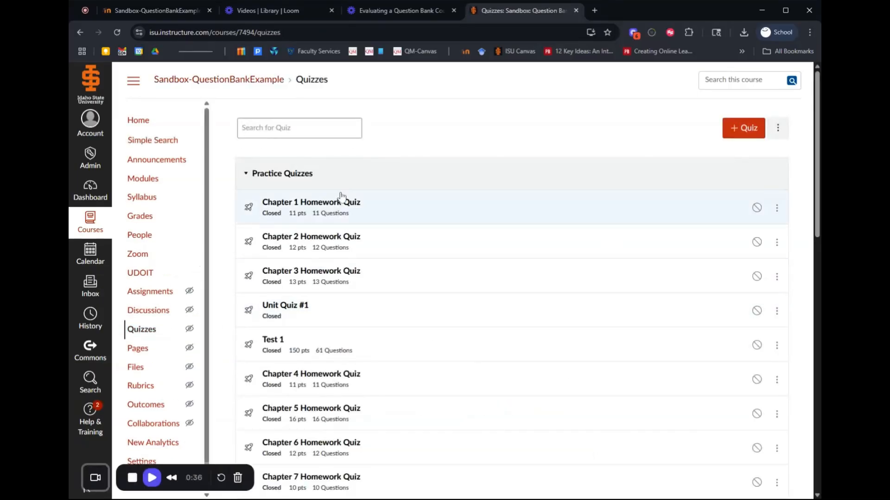
scroll(297, 227, down, 3)
scroll(296, 227, down, 10)
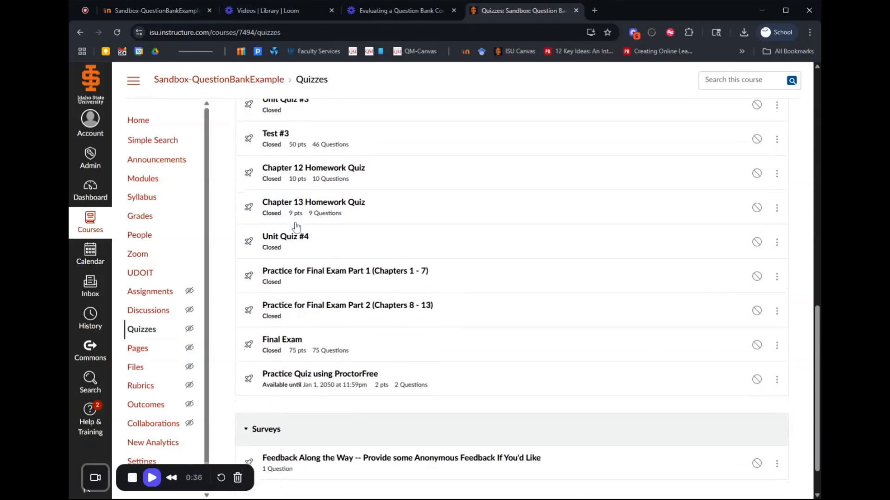
scroll(297, 226, up, 12)
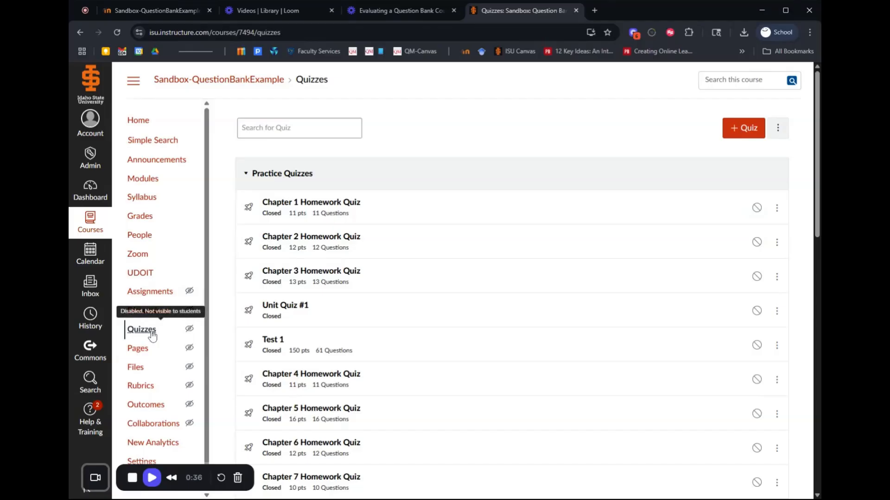
Open the course's question bank management page to check its banks, and return to the quizzes list
click(779, 133)
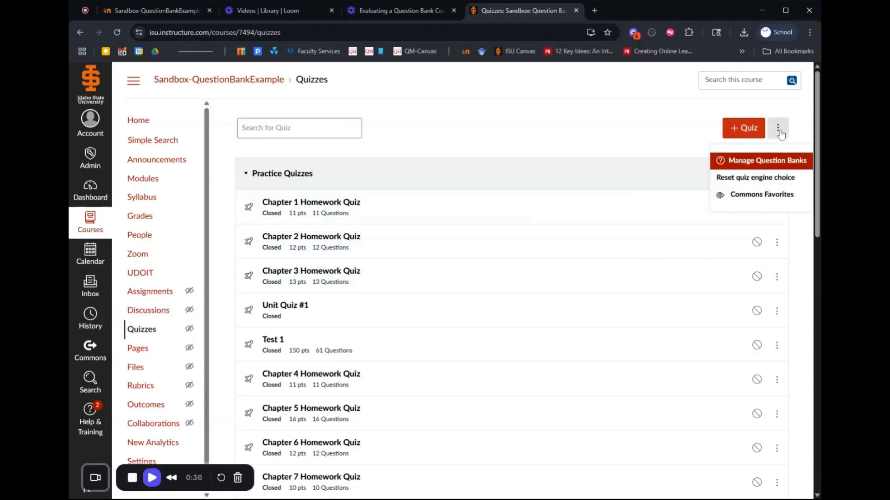
click(773, 166)
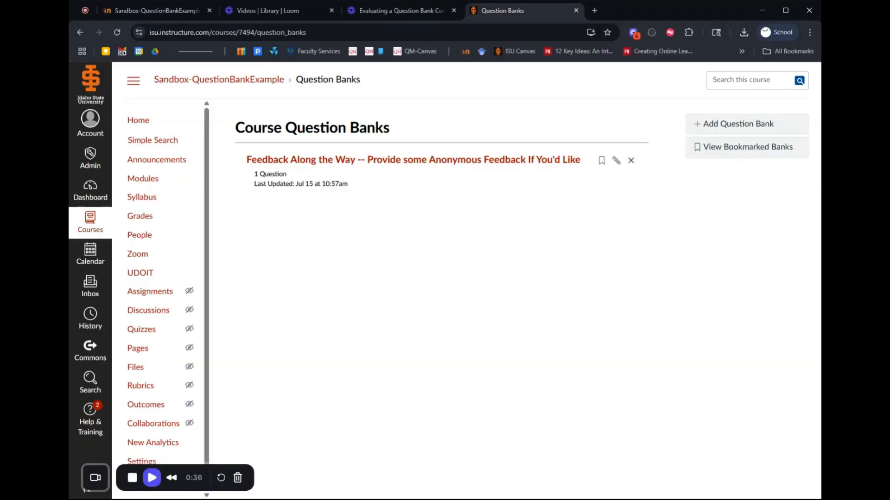
click(143, 331)
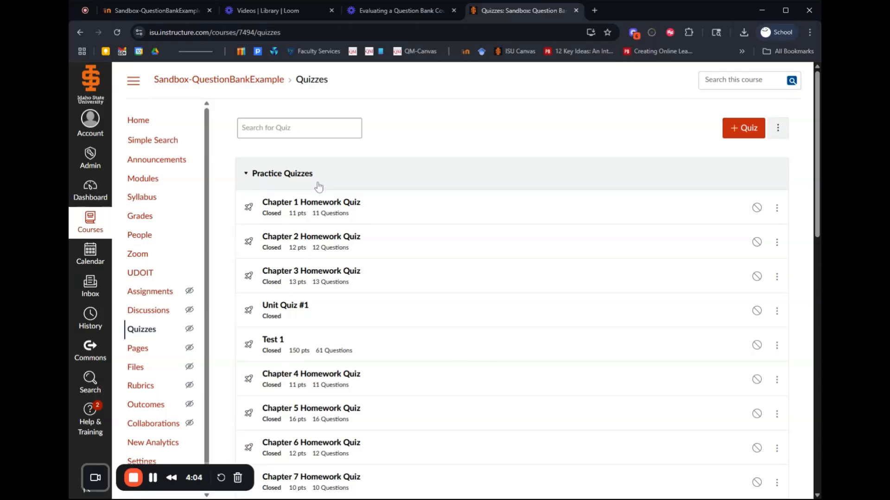
Open the Chapter 1 Homework Quiz for editing and change its quiz type to Graded Quiz
click(328, 204)
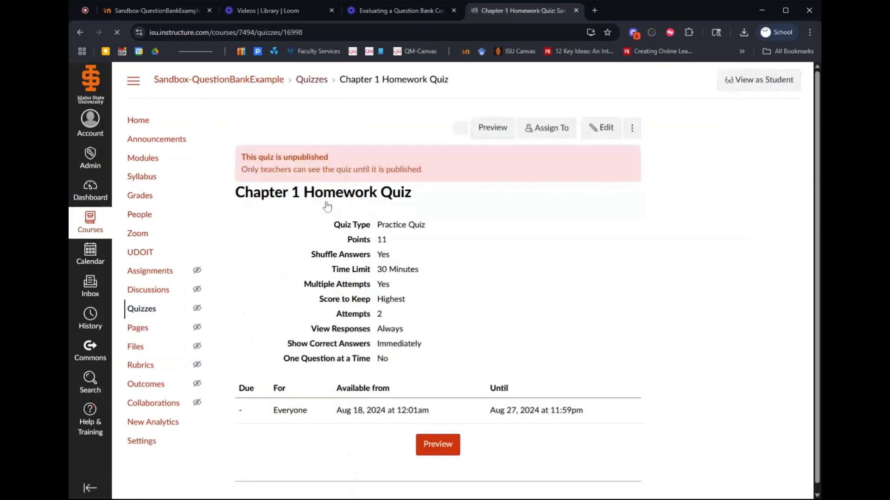
click(599, 129)
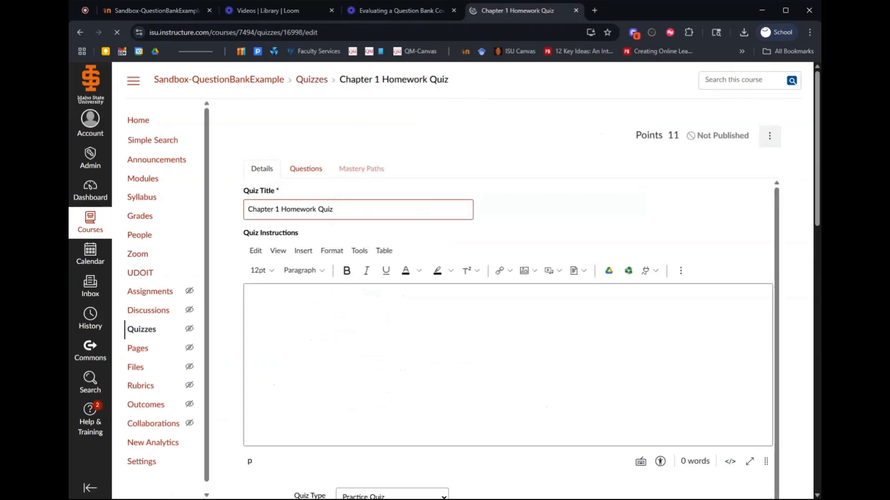
scroll(491, 223, down, 3)
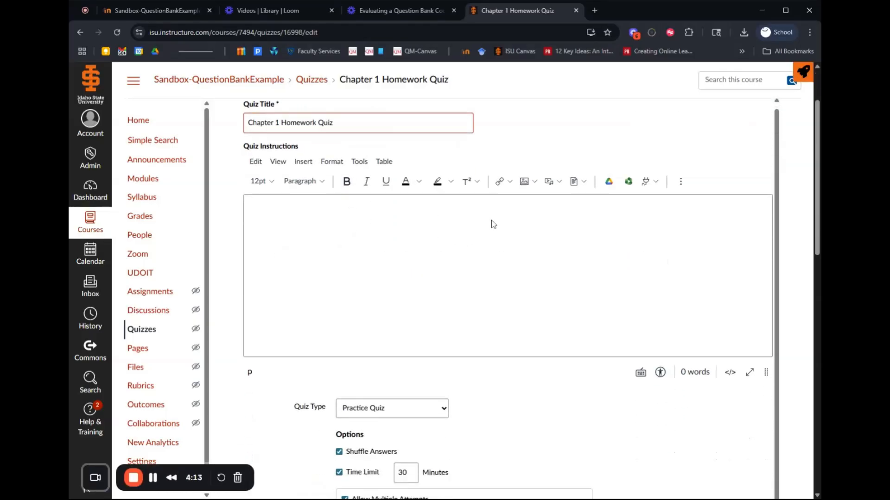
click(436, 392)
click(366, 407)
Clear the quiz's Available from and Until dates for Everyone and save the quiz without publishing it
scroll(566, 334, down, 3)
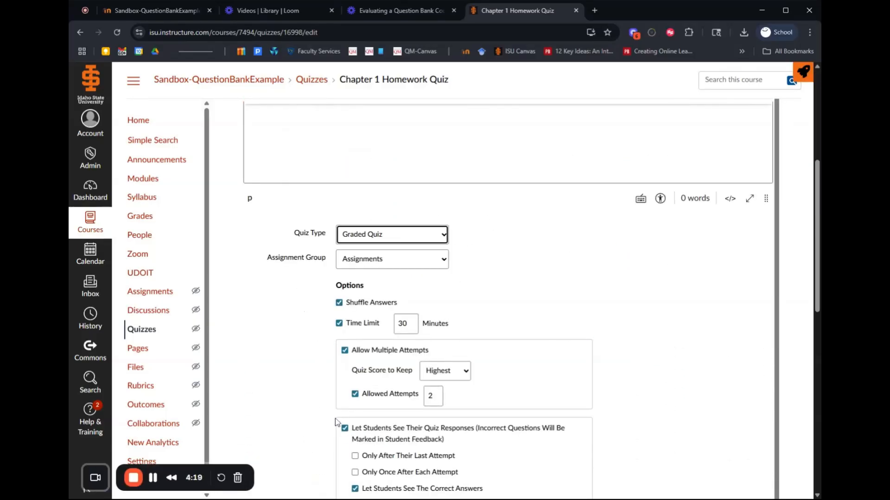
scroll(338, 423, down, 3)
scroll(337, 422, down, 8)
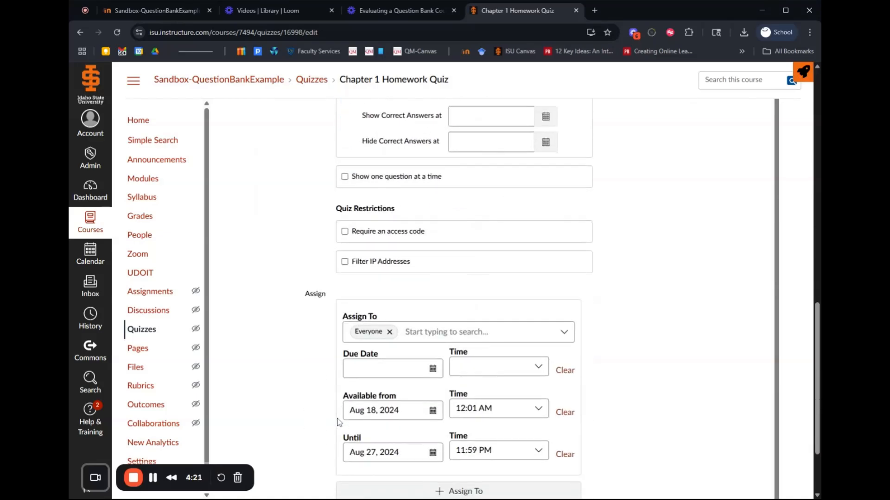
click(563, 311)
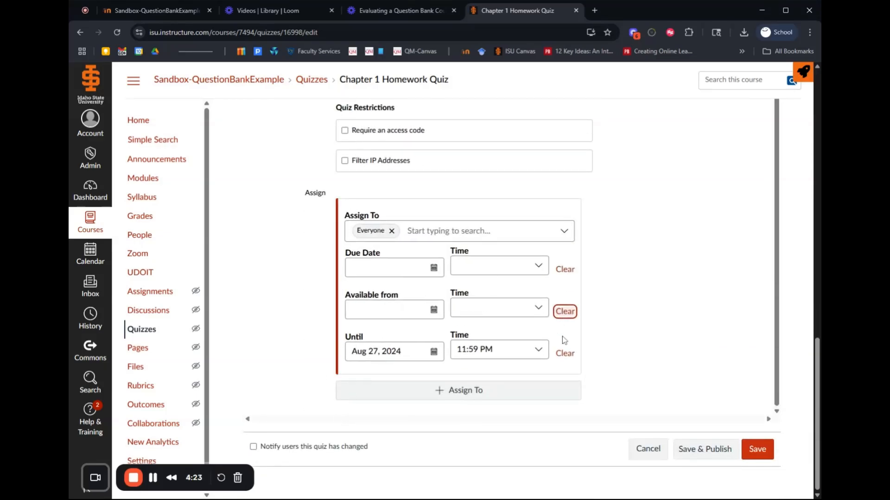
click(564, 353)
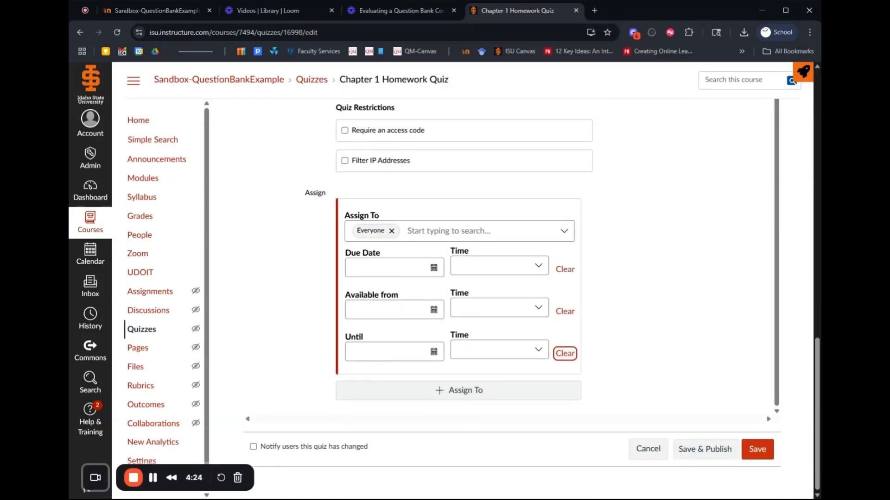
click(756, 449)
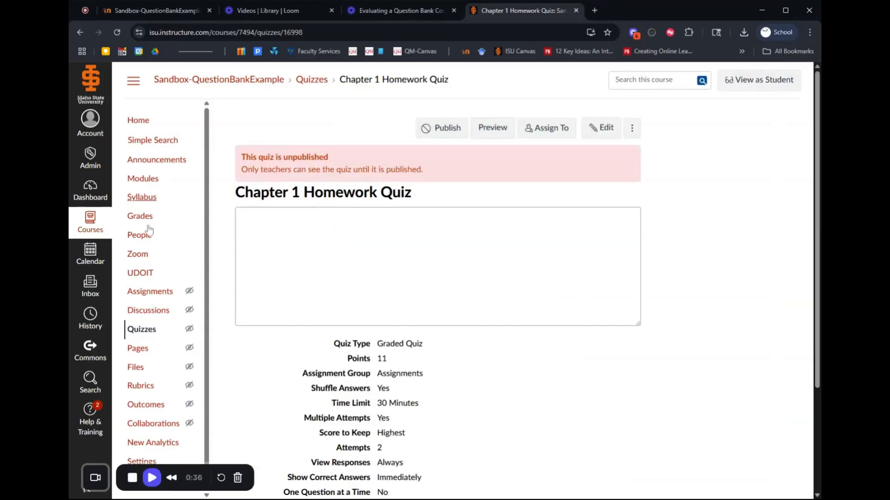
From the course's quizzes list, migrate the classic Chapter 1 Homework Quiz to New Quizzes
click(145, 333)
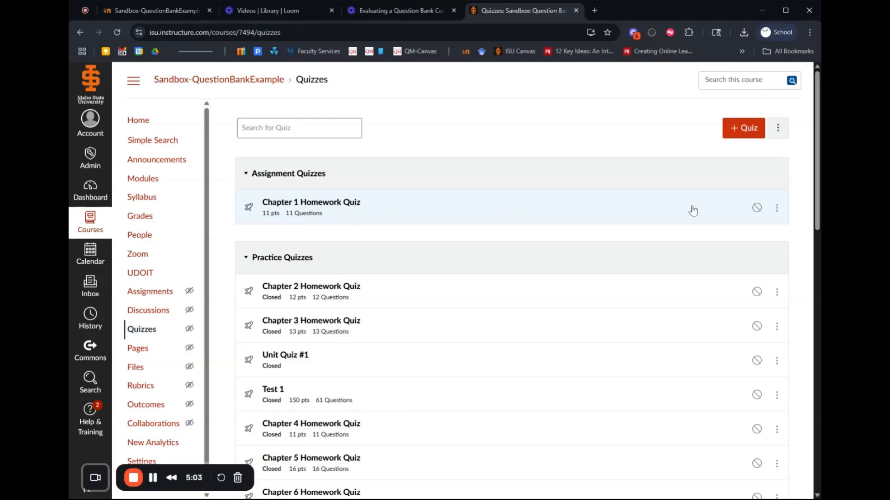
click(778, 212)
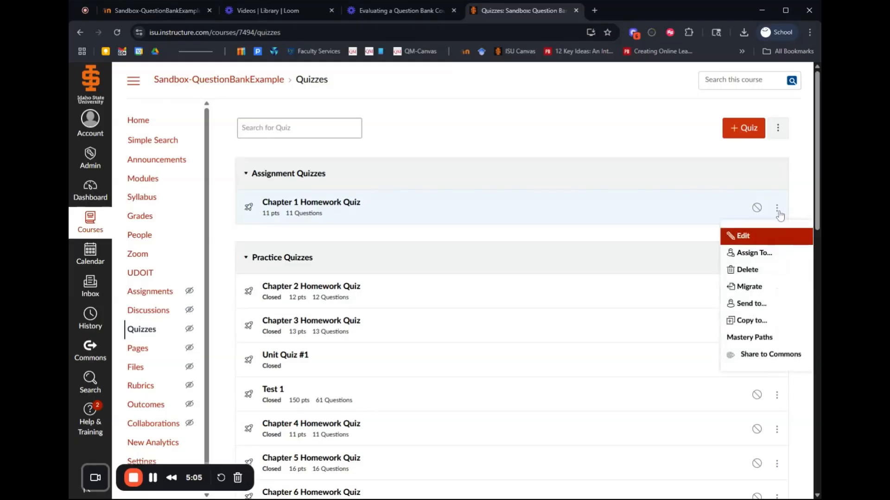
click(753, 291)
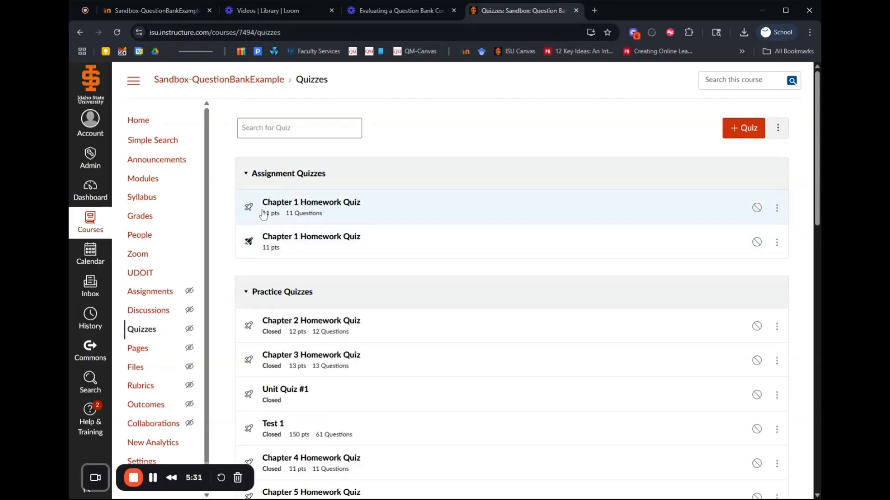
Review the migrated Chapter 1 Homework Quiz's assignment details and its questions in the New Quizzes builder, and return to the quizzes list
click(334, 242)
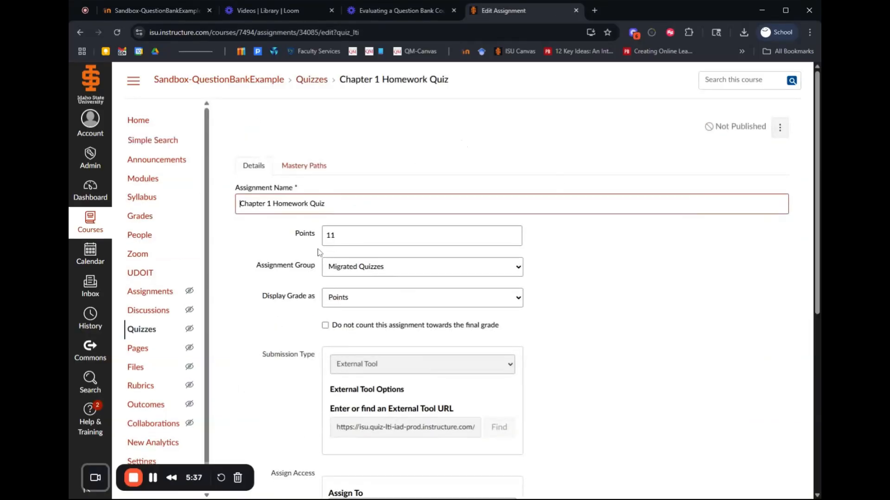
scroll(658, 278, down, 7)
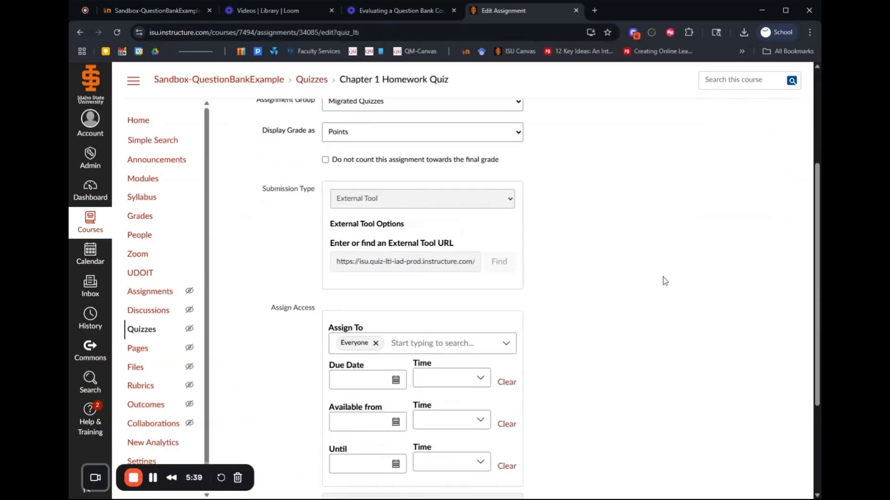
click(772, 403)
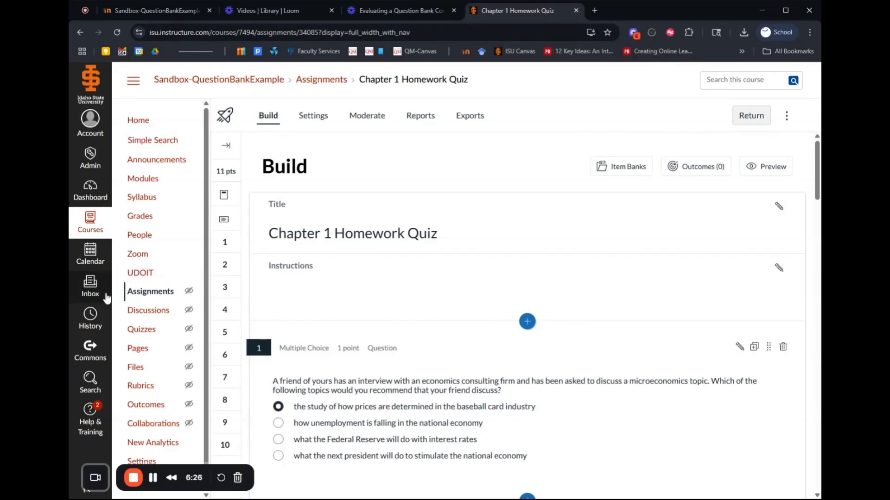
click(140, 332)
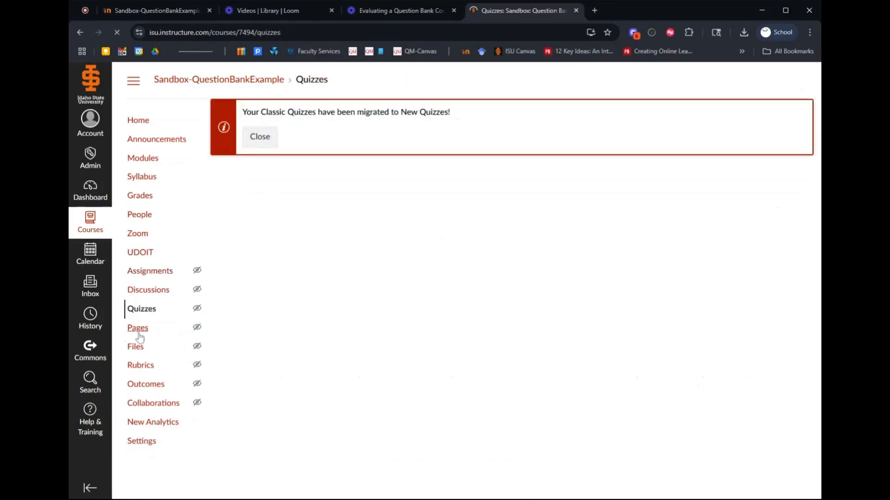